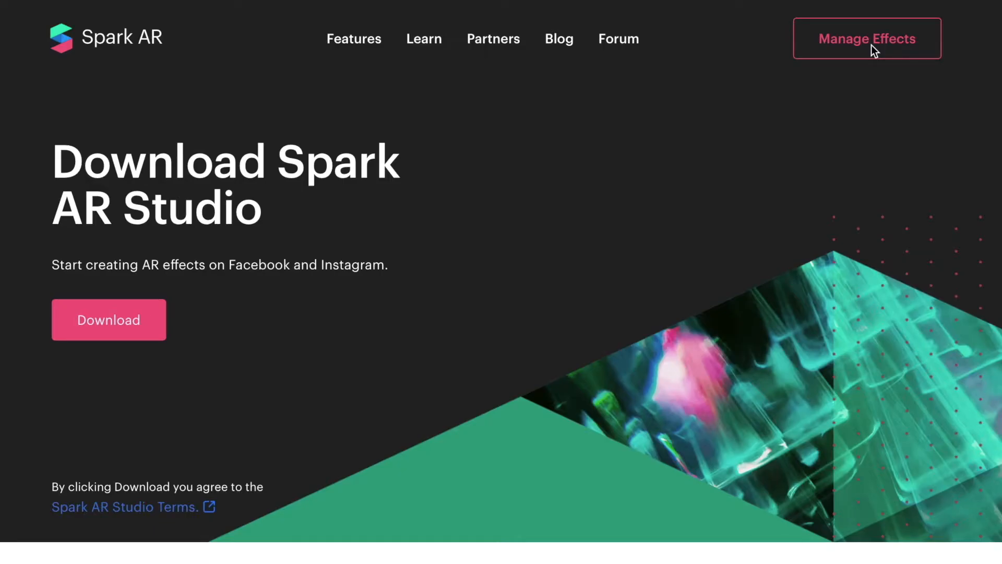
left_click(108, 325)
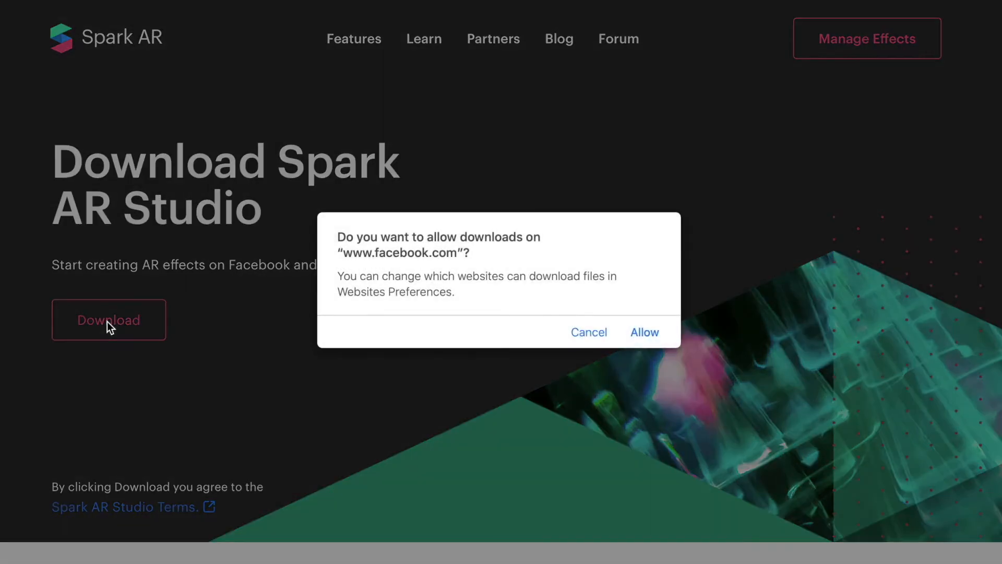
left_click(645, 334)
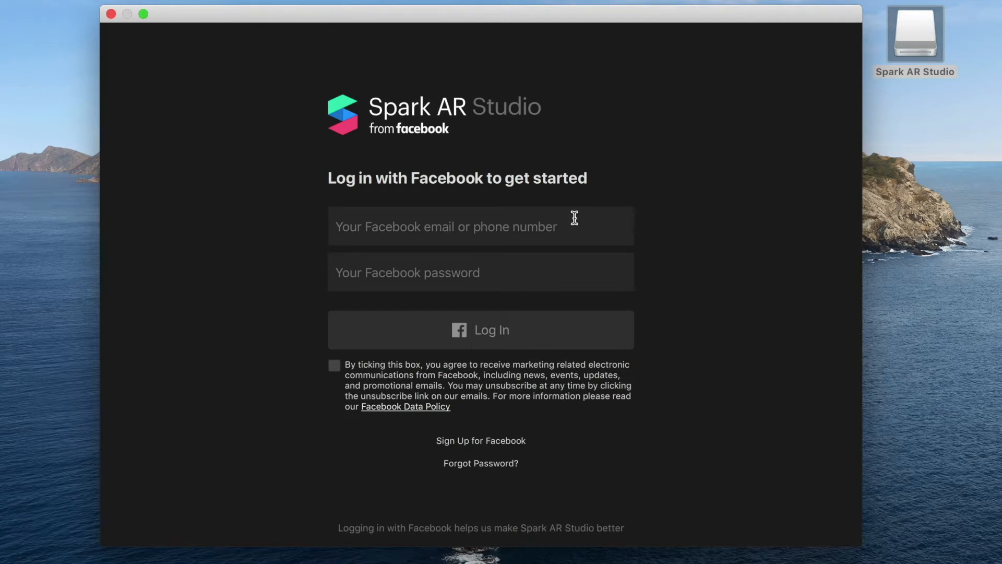
left_click(507, 230)
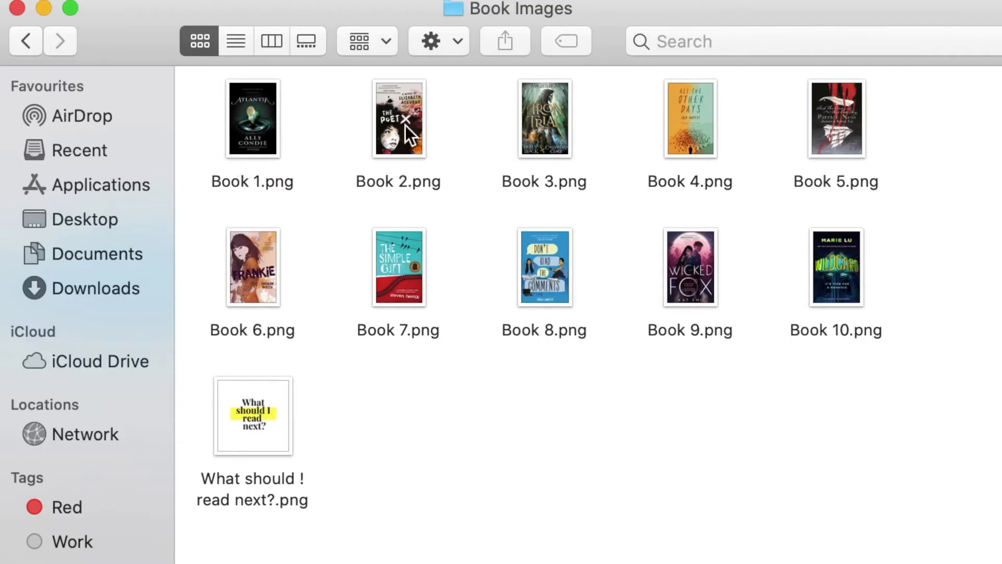
- Preview Book 1.png and the "What should I read next?" image in the Book Images folder
double_click(258, 139)
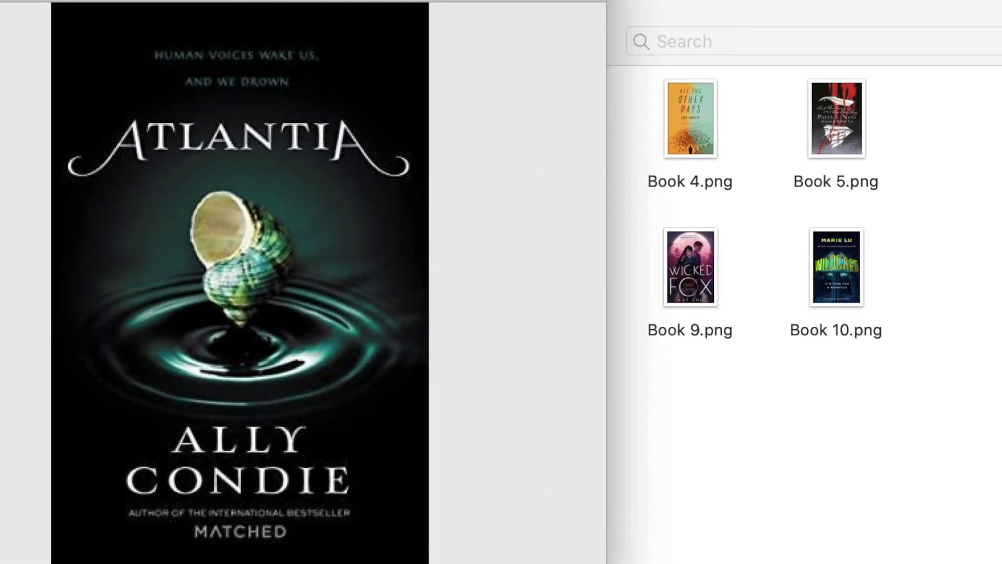
key("super+w")
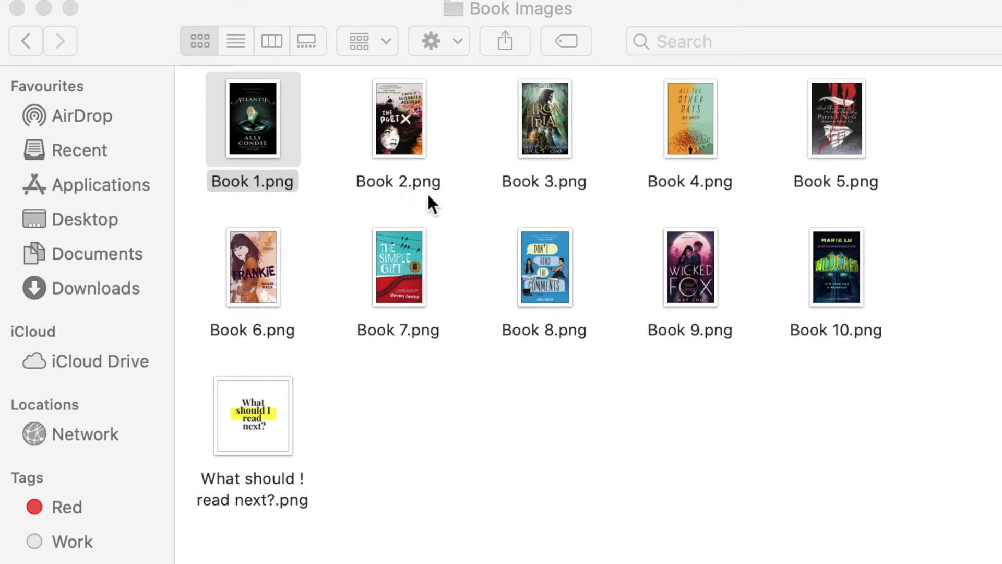
double_click(268, 421)
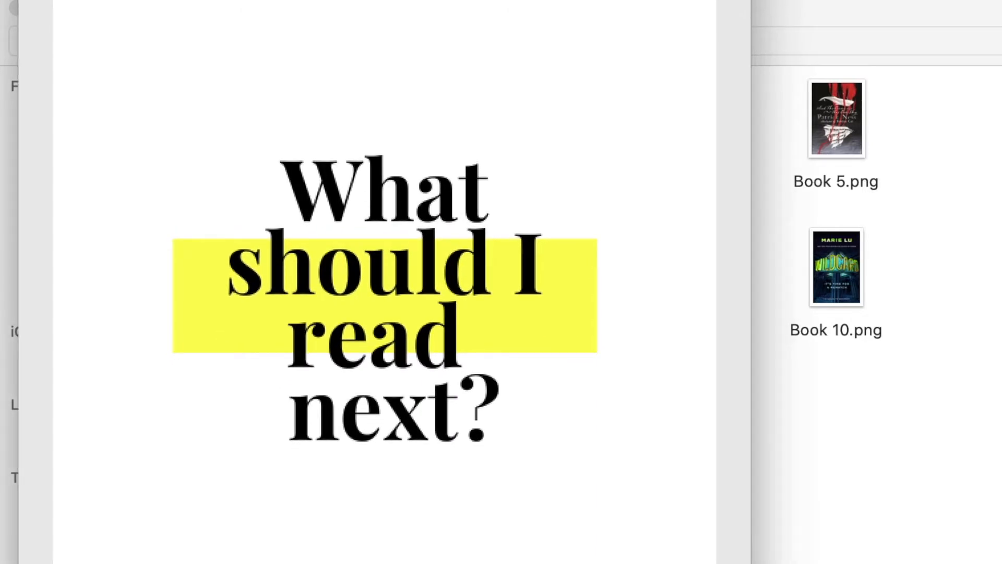
key("space")
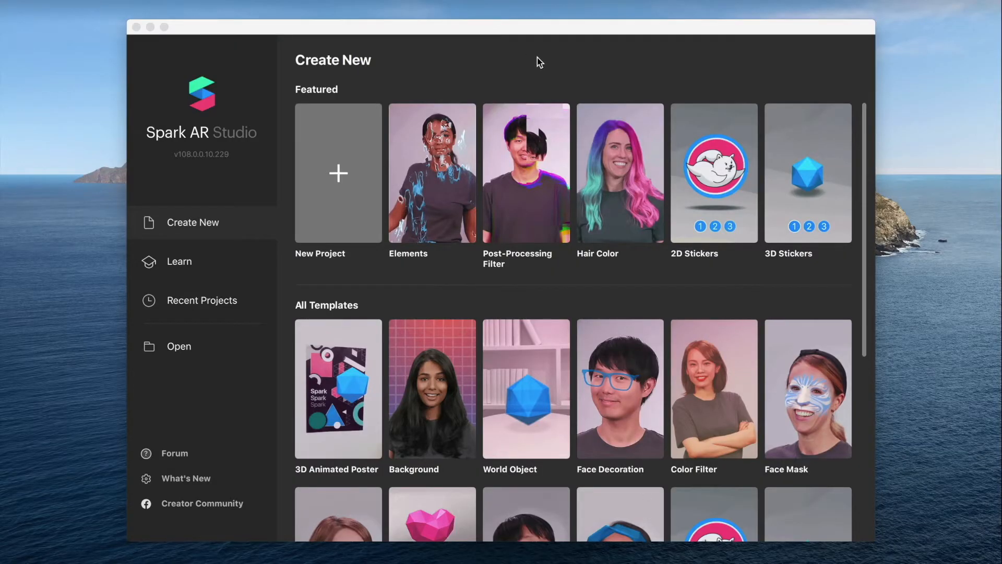
- Create a new blank project in Spark AR Studio
left_click(338, 174)
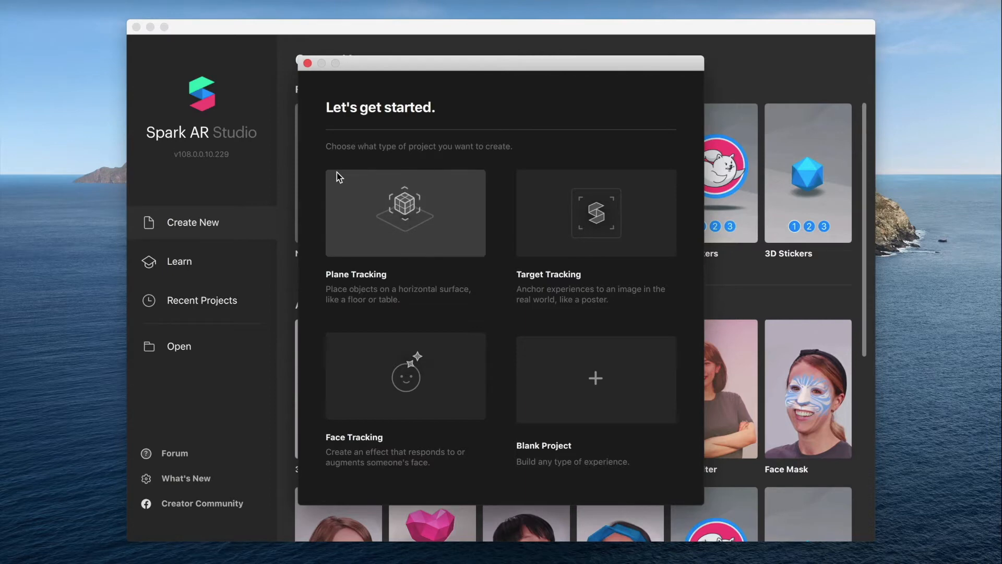
left_click(596, 381)
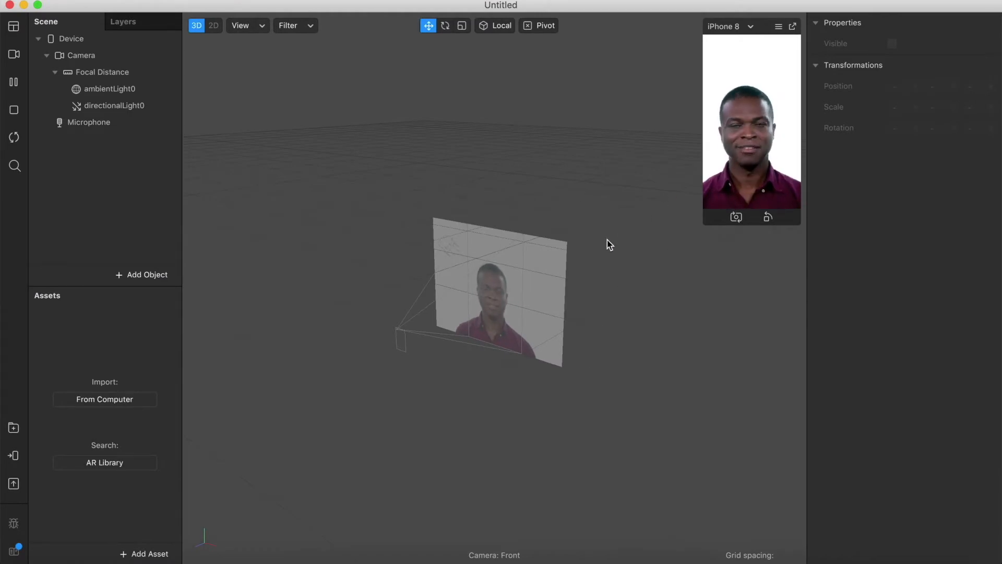
- Preview several of the real-time simulation face videos as the camera feed
left_click(14, 56)
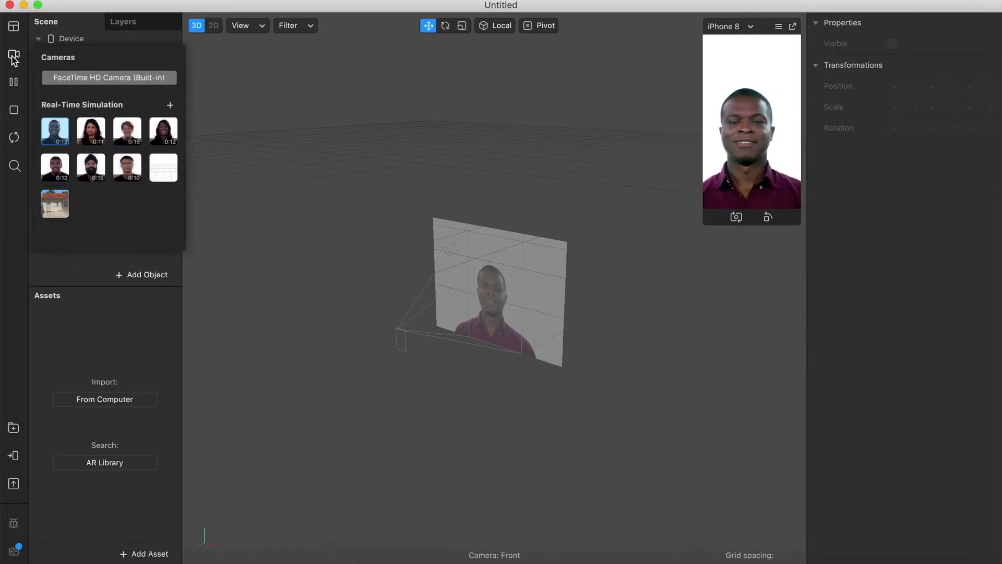
left_click(89, 129)
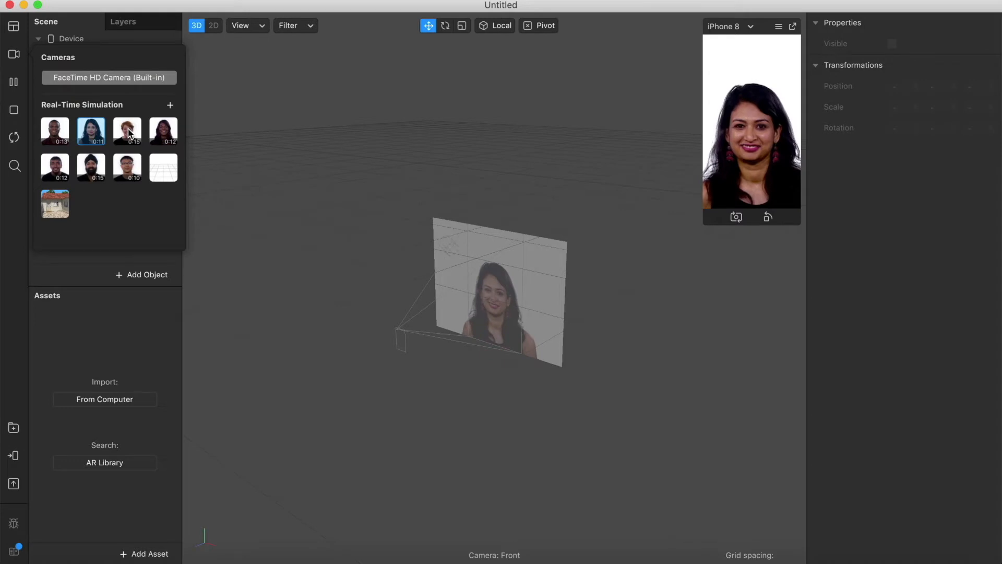
left_click(130, 131)
left_click(172, 133)
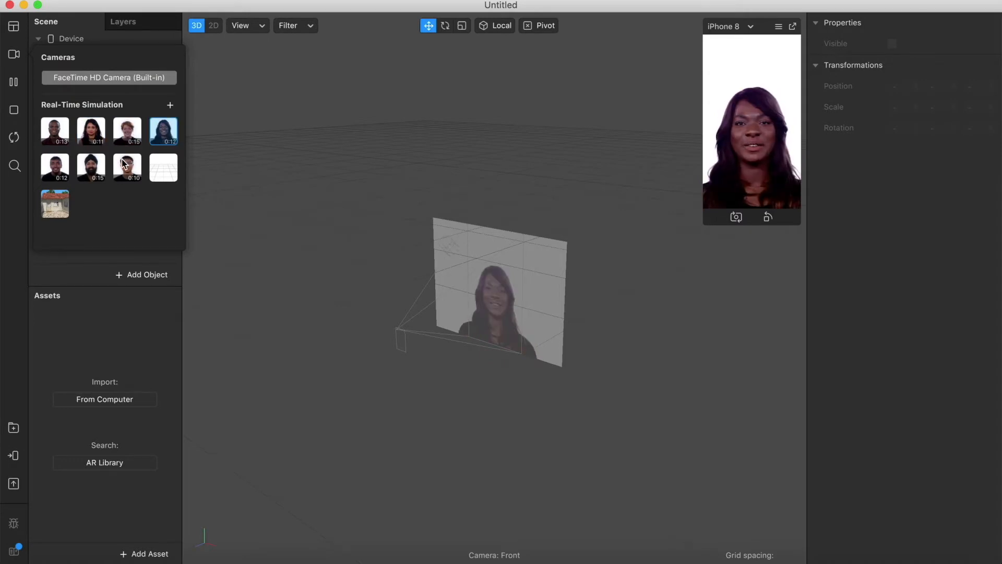
left_click(124, 165)
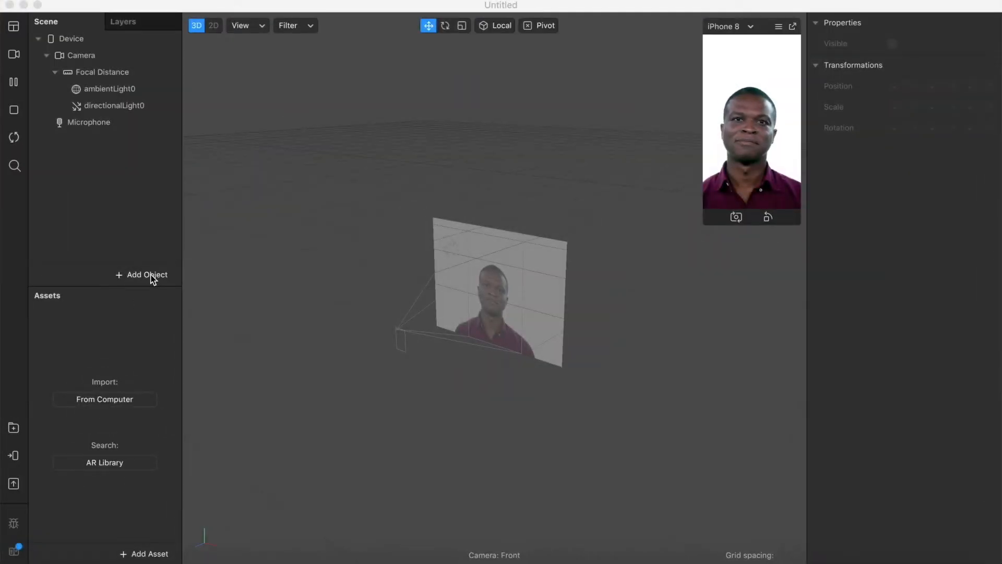
- Add a Face Tracker and a Plane to the scene, with the plane nested under the face tracker
left_click(150, 275)
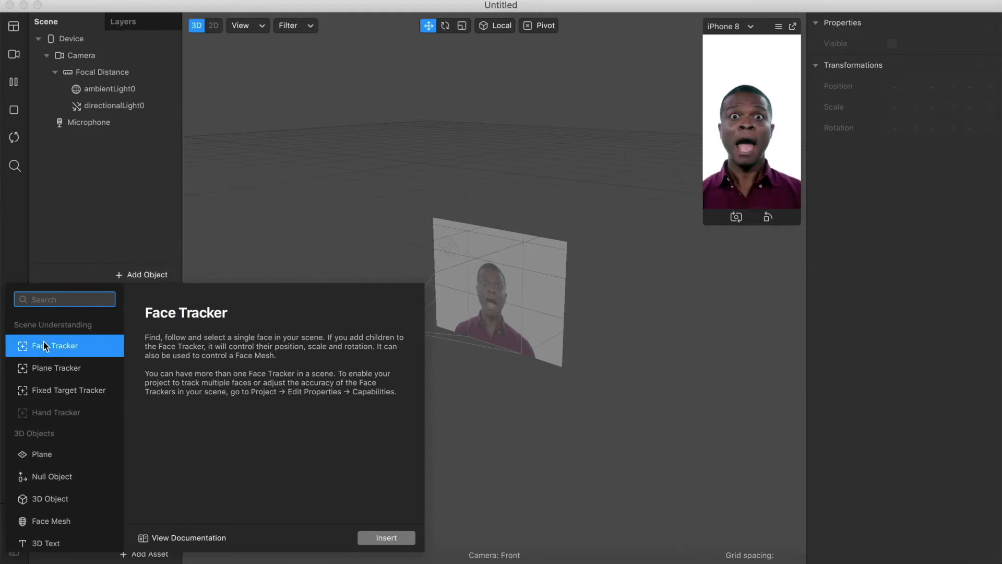
left_click(388, 538)
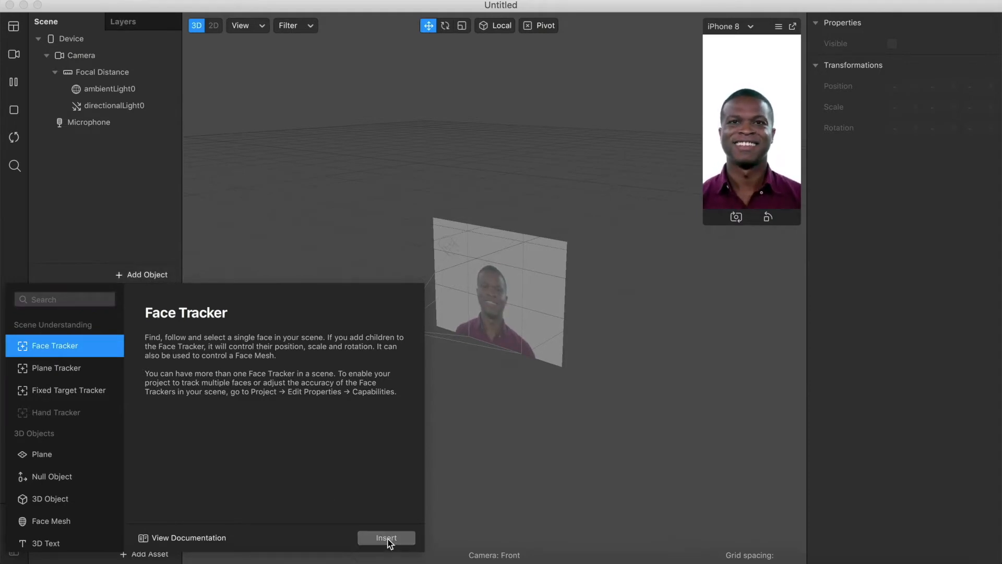
left_click(148, 280)
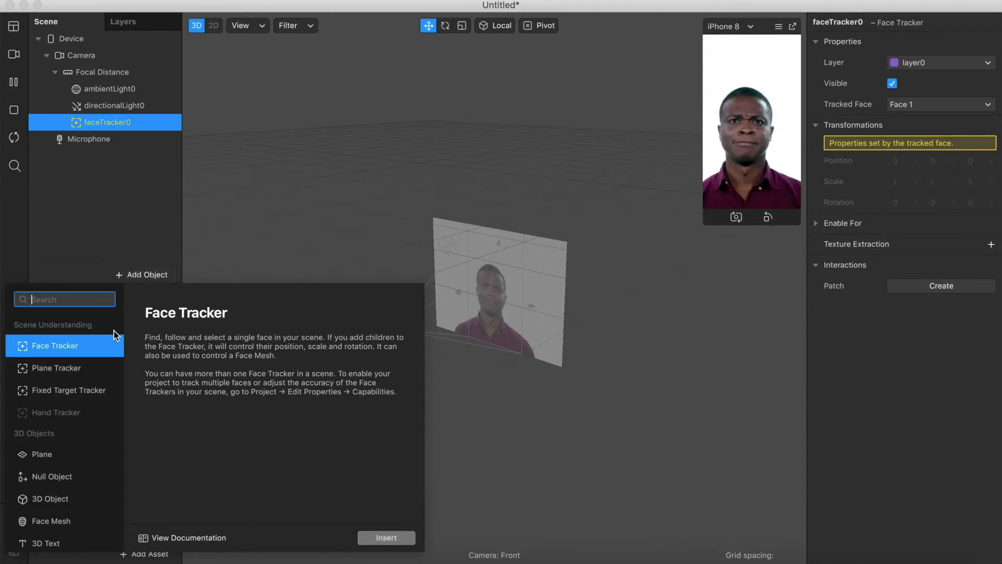
left_click(53, 458)
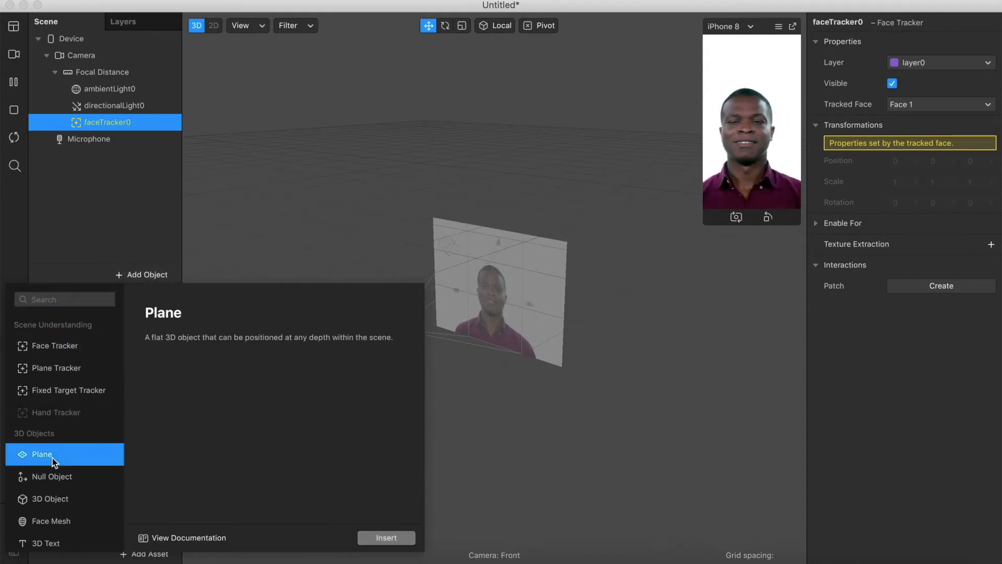
left_click(384, 539)
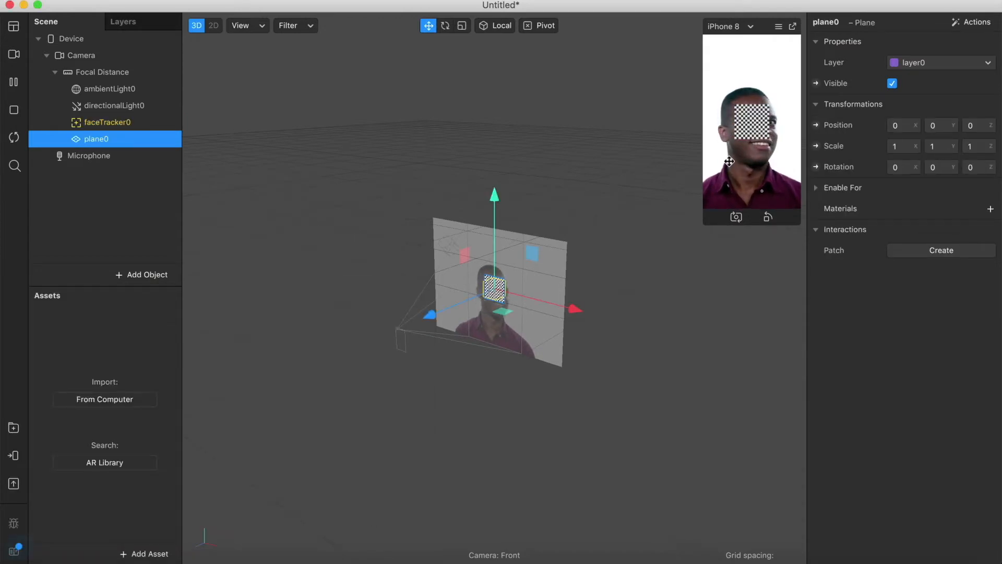
left_click_drag(106, 140, 108, 124)
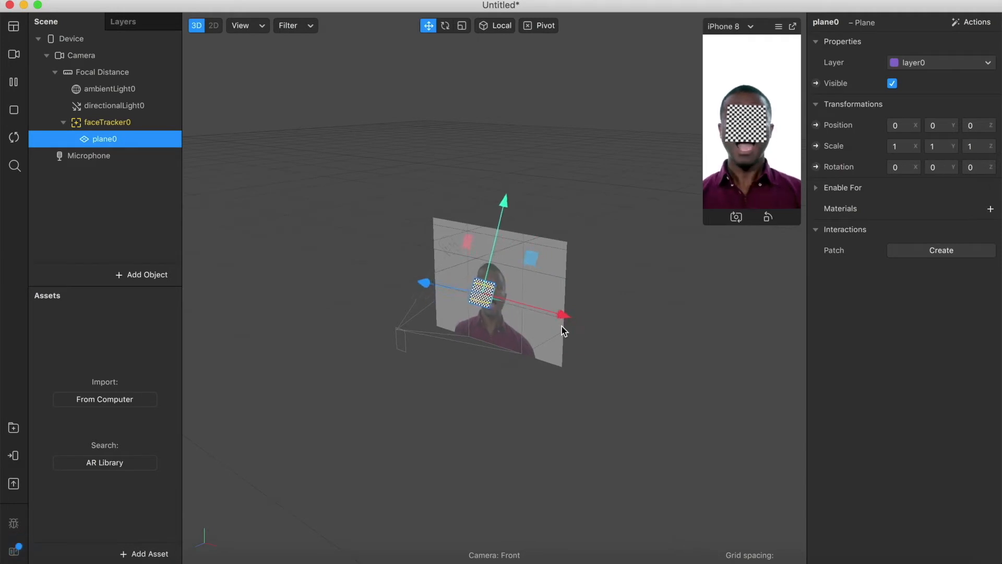
- Pause the preview video and move the plane up to the top of the head, at about 0.104 in Y
left_click(14, 84)
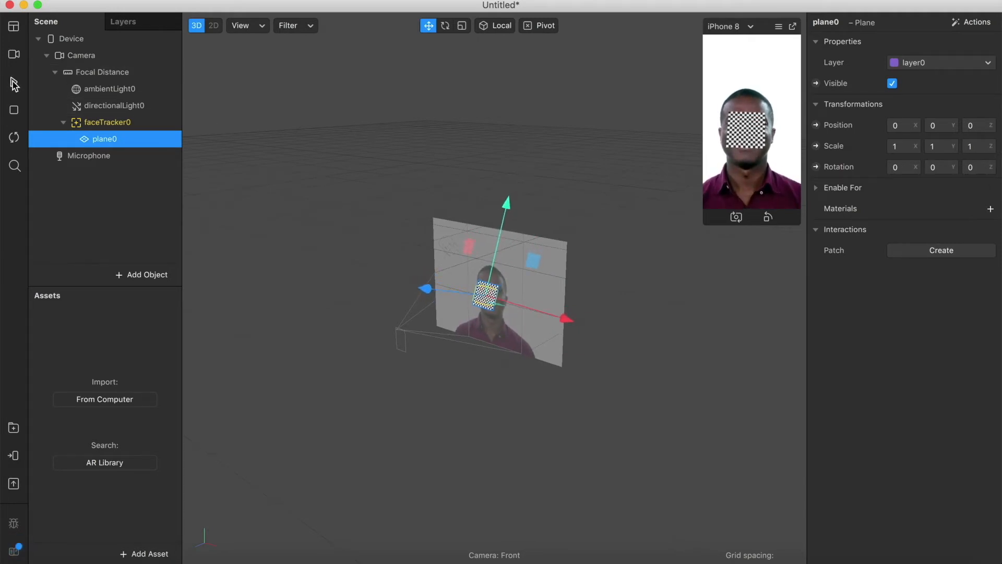
left_click_drag(489, 304, 496, 277)
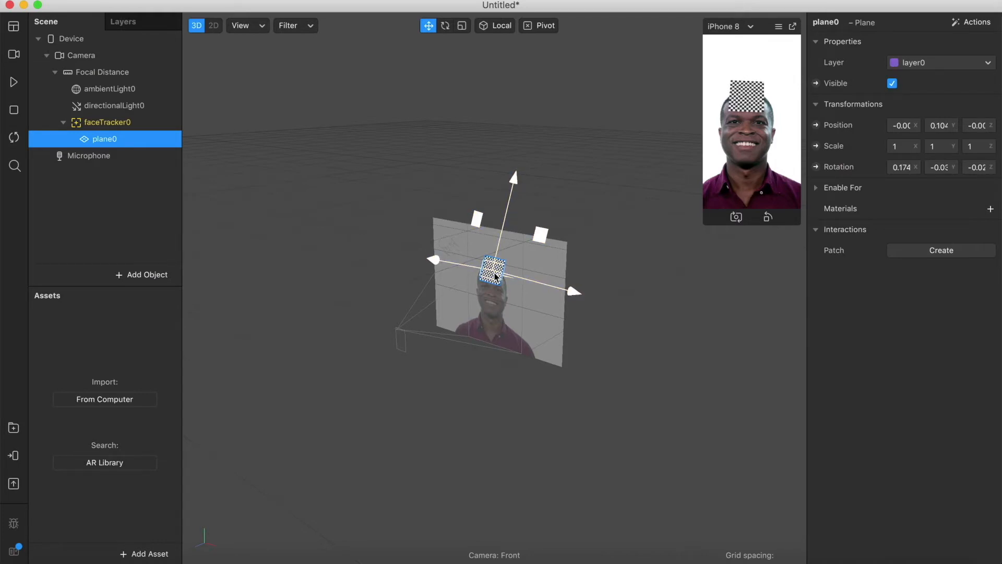
- Scale the plane to about 1.16 in X, 1.53 in Y and 1.46 in Z, and raise it above the head to about 0.14 in Y
left_click(462, 30)
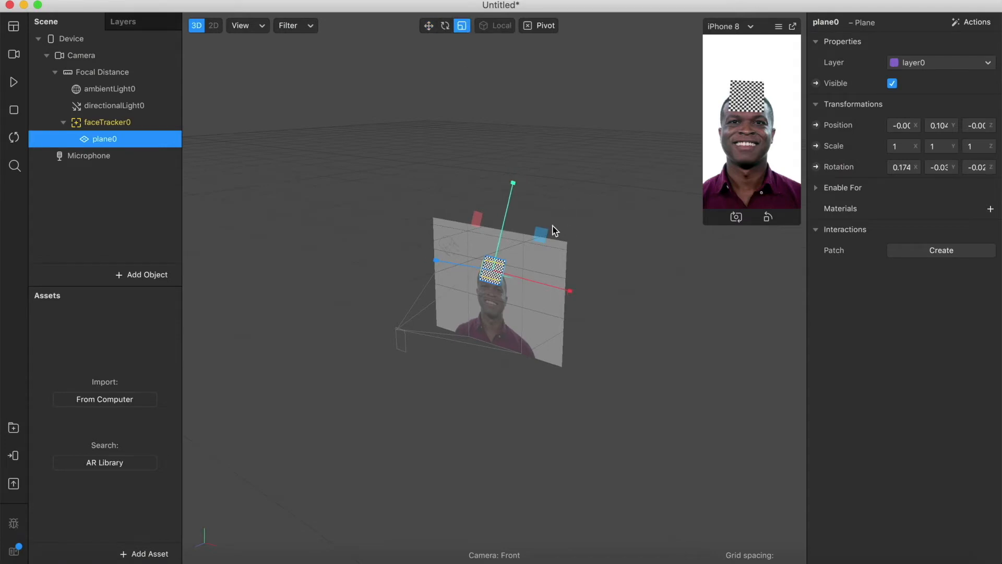
mouse_move(542, 231)
left_mouse_down()
mouse_move(584, 201)
mouse_move(538, 237)
left_mouse_up()
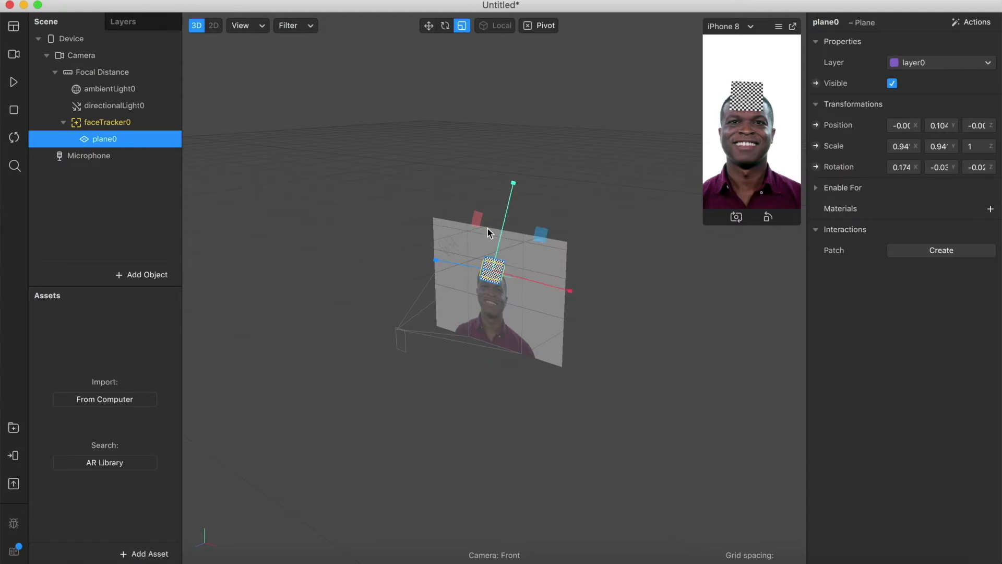
left_click_drag(487, 196, 496, 161)
left_click_drag(495, 273, 496, 267)
left_click_drag(541, 235, 546, 239)
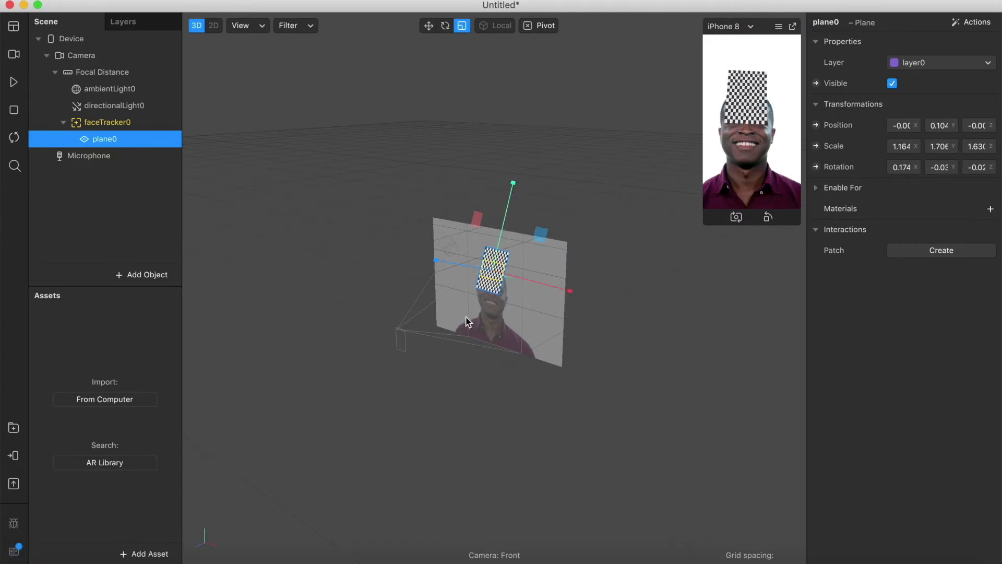
left_click(429, 26)
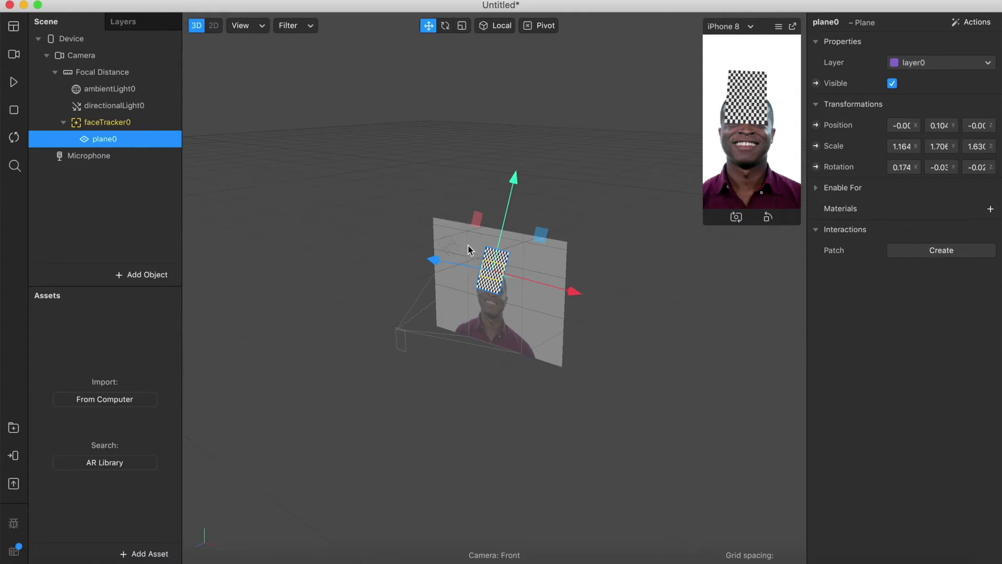
left_click_drag(494, 270, 494, 267)
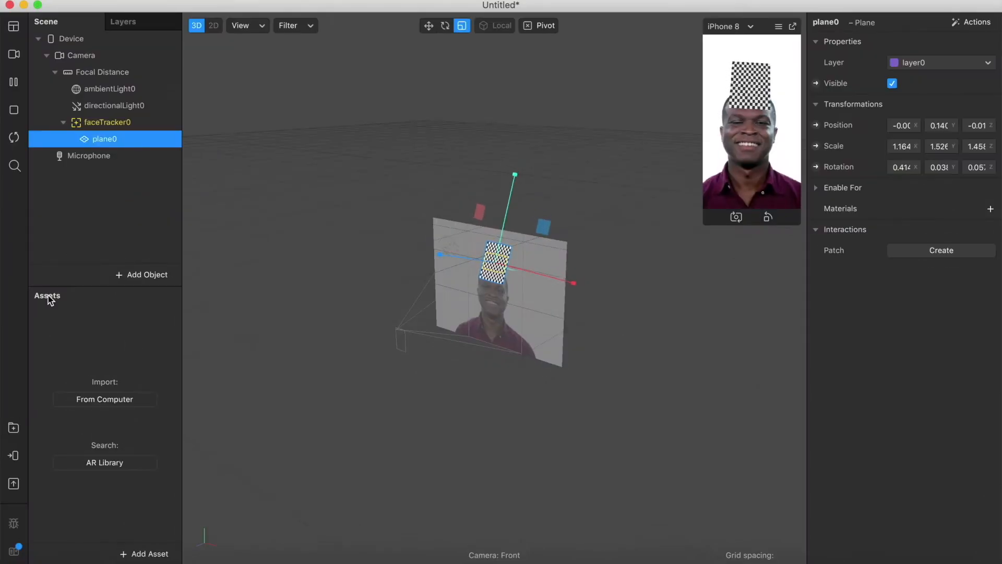
- Add an Animation Sequence asset named "Book title animation"
left_click(147, 550)
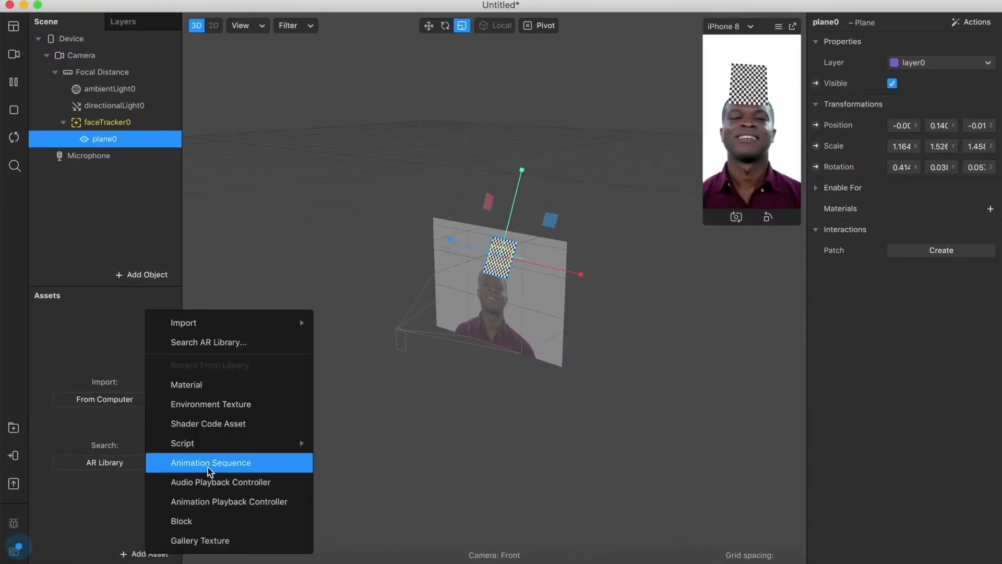
left_click(266, 462)
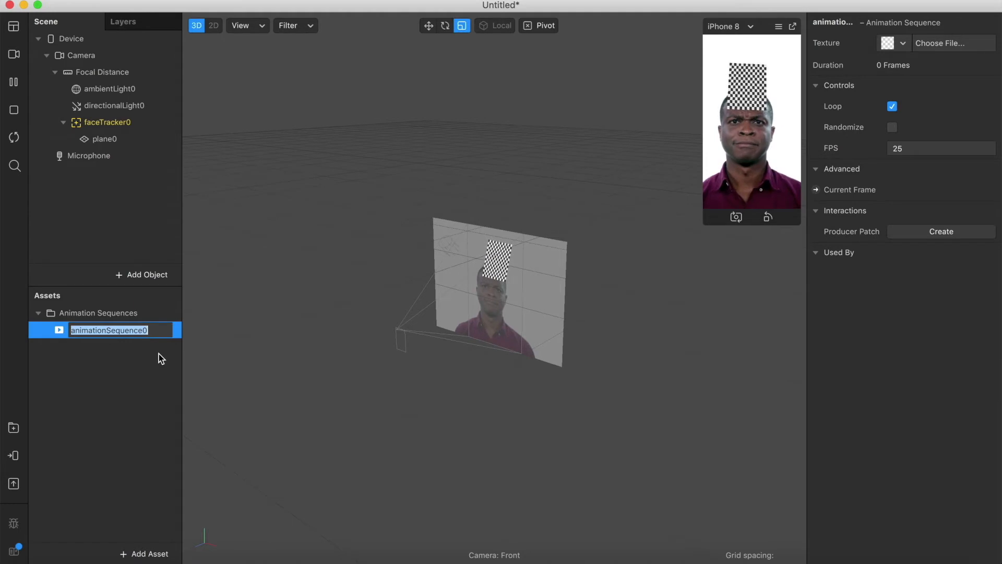
type("Book title")
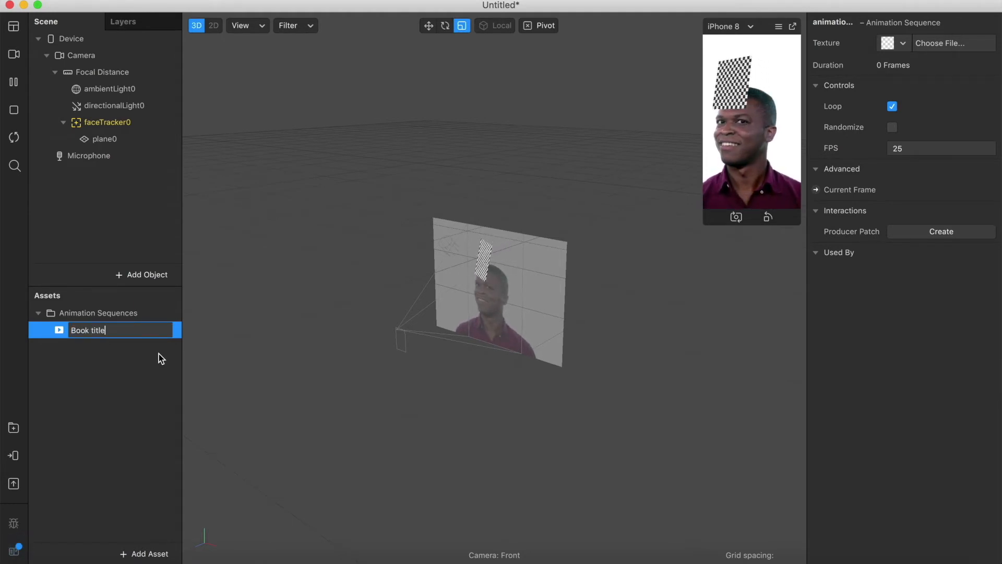
type(" animation")
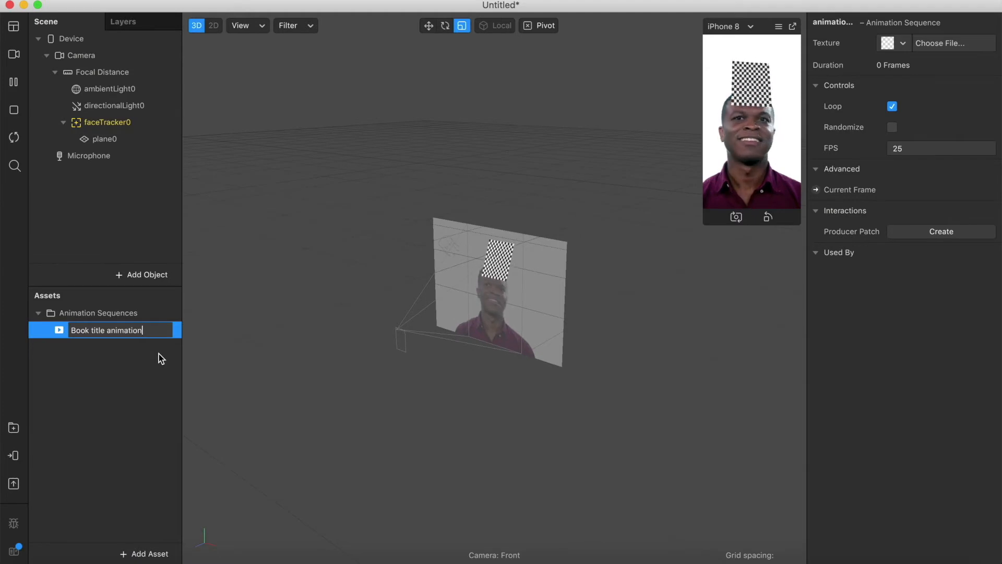
key("Return")
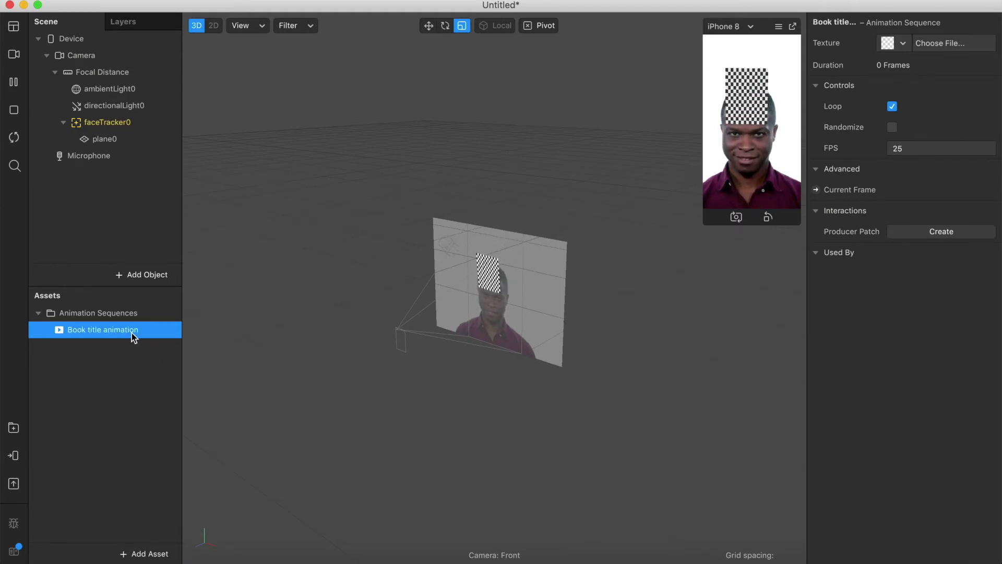
- Load Book 1.png through Book 10.png from the Book Images folder as the texture of the Book title animation sequence
left_click(934, 46)
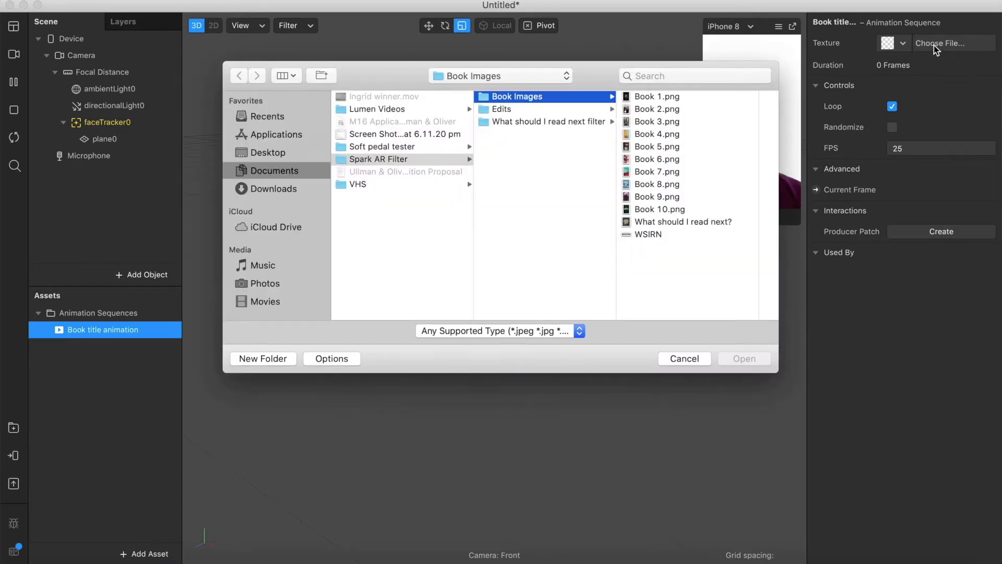
left_click(657, 96)
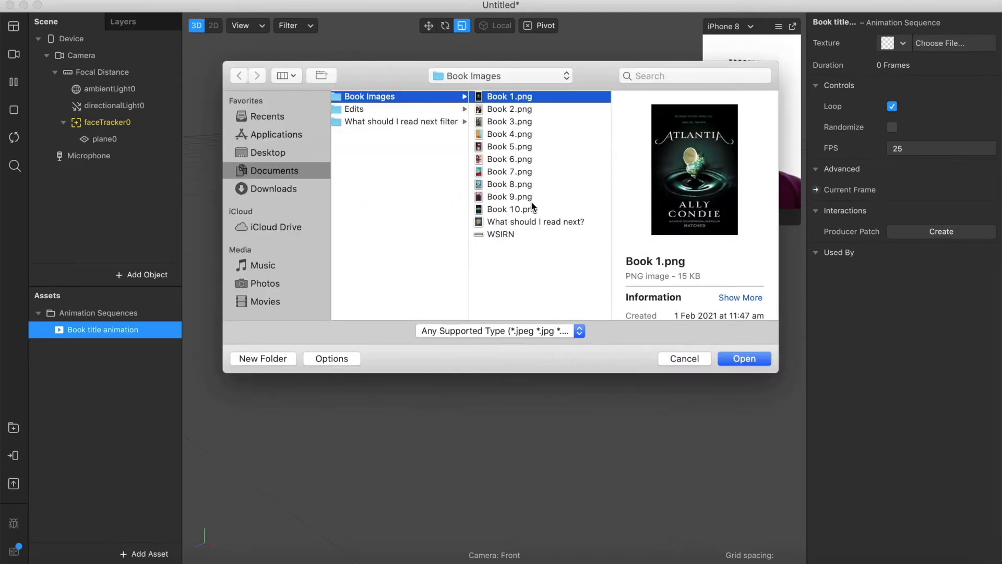
left_click(525, 209, "shift")
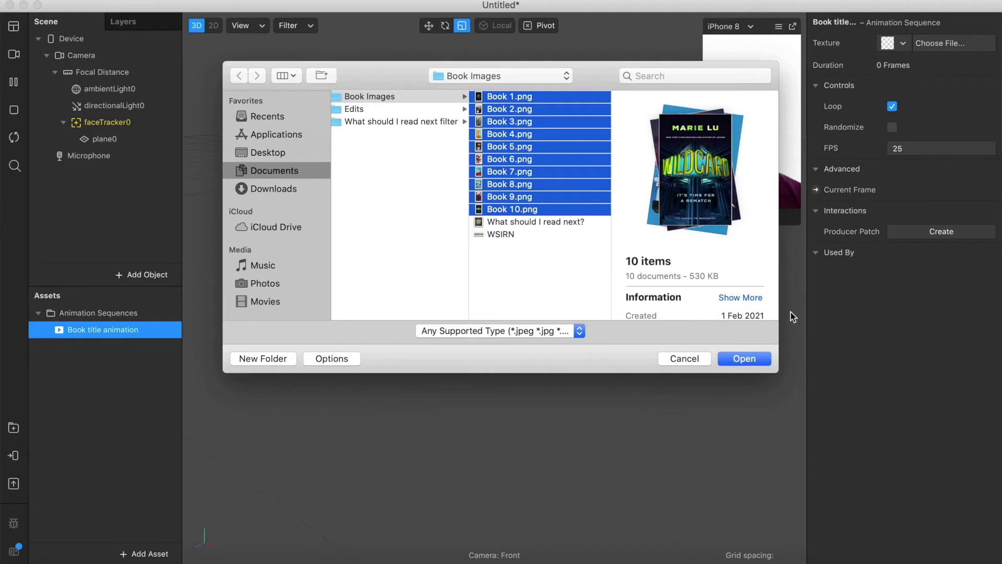
left_click(740, 359)
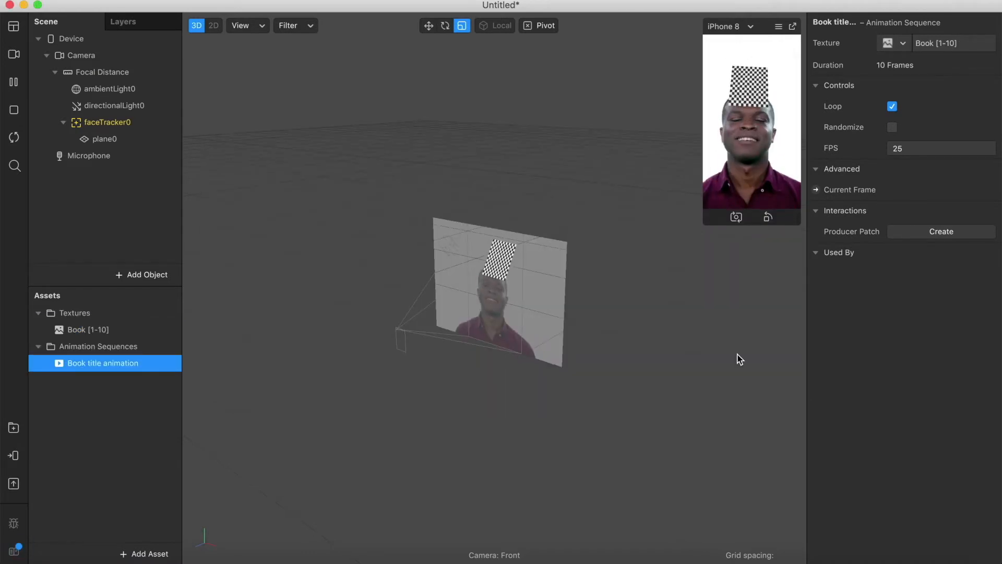
- Toggle the Loop and Randomize options of the Book title animation sequence
left_click(892, 107)
left_click(893, 127)
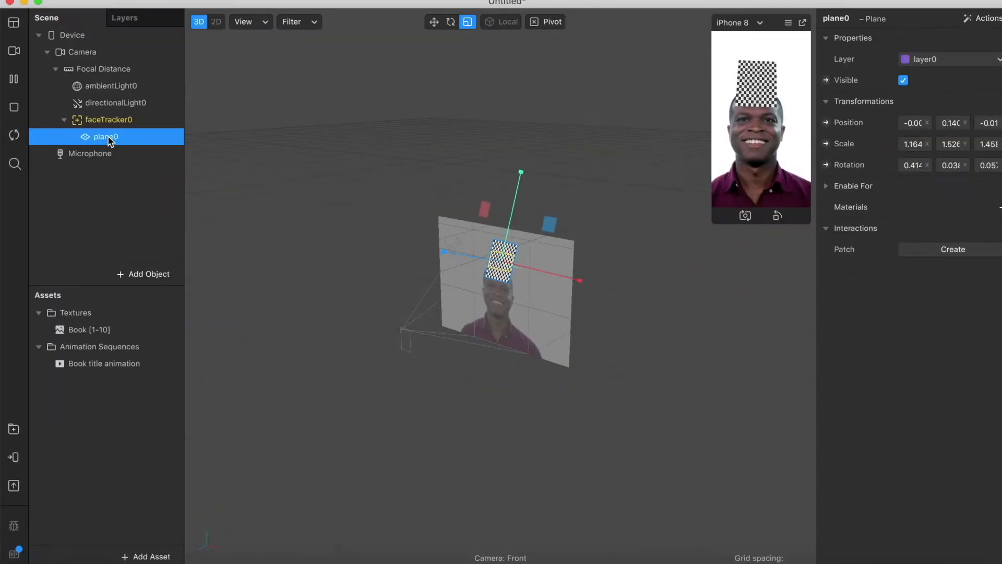
- Rename the plane under the face tracker to "Question"
double_click(108, 136)
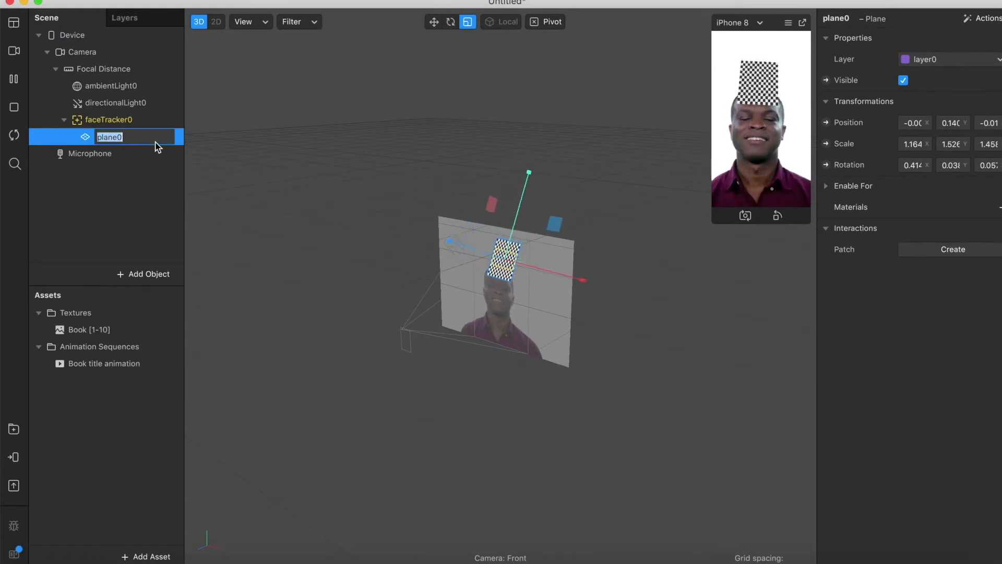
type("Question")
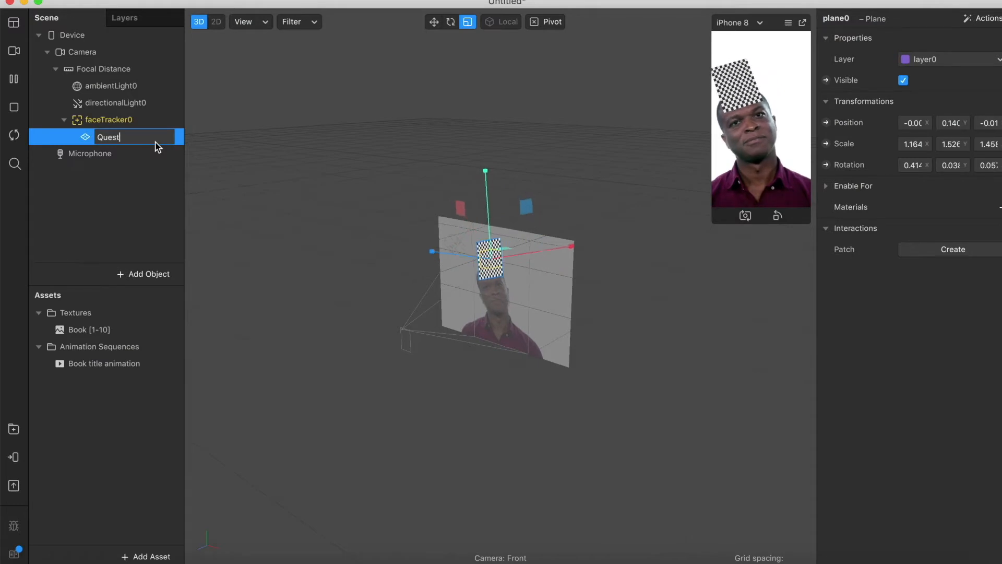
key("Return")
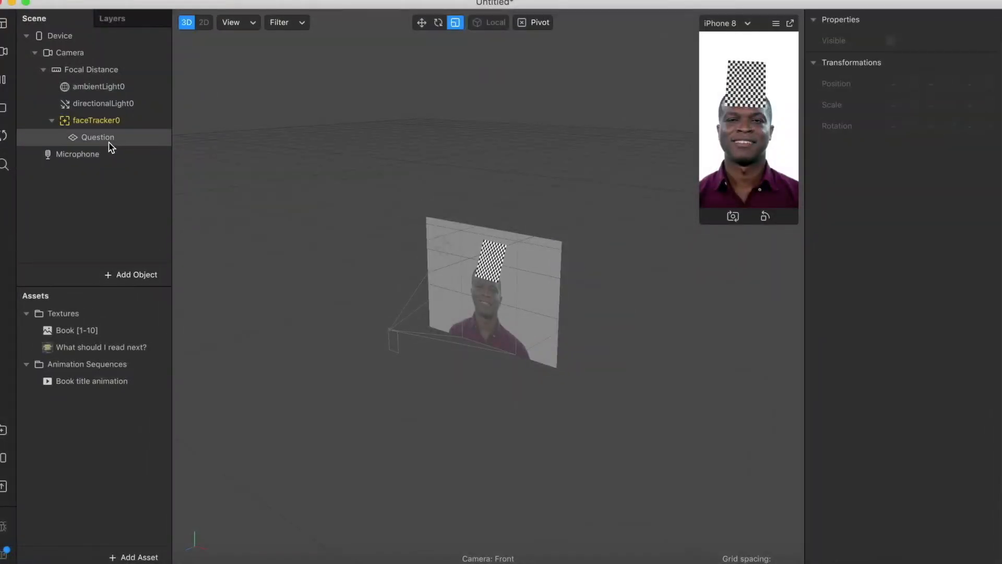
- Add a new material to the Question plane and rename that material "Question"
left_click(107, 139)
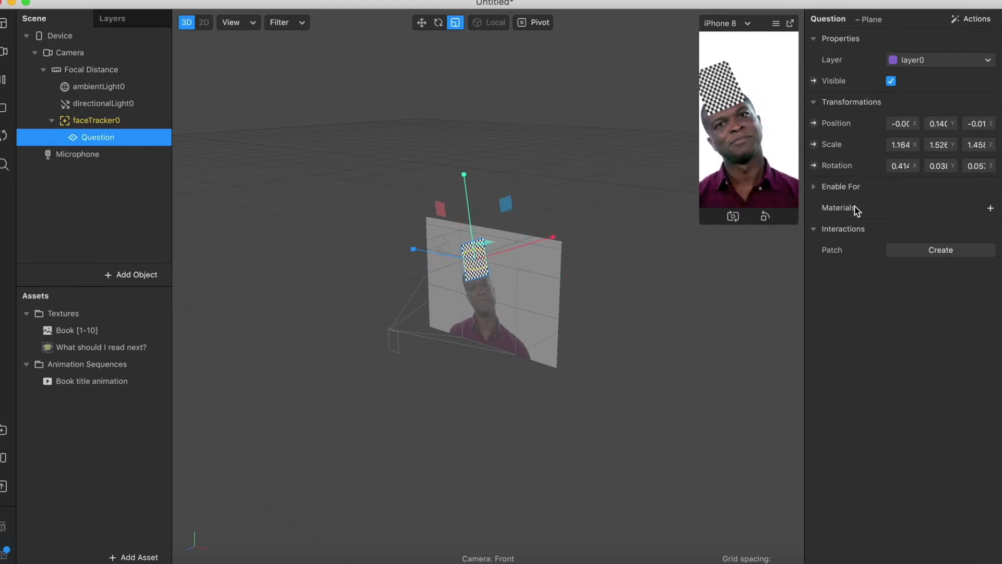
left_click(990, 208)
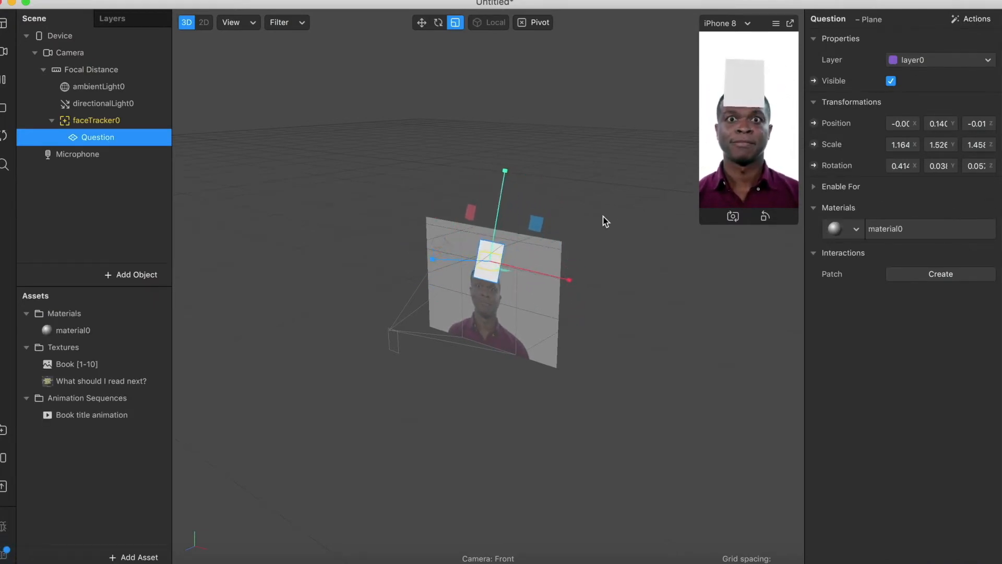
left_click(73, 331)
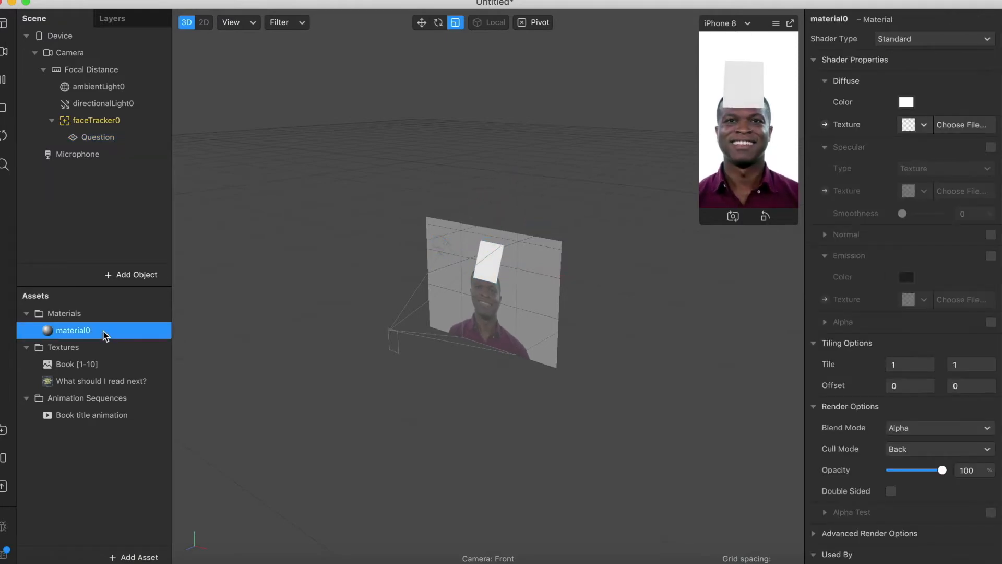
double_click(76, 330)
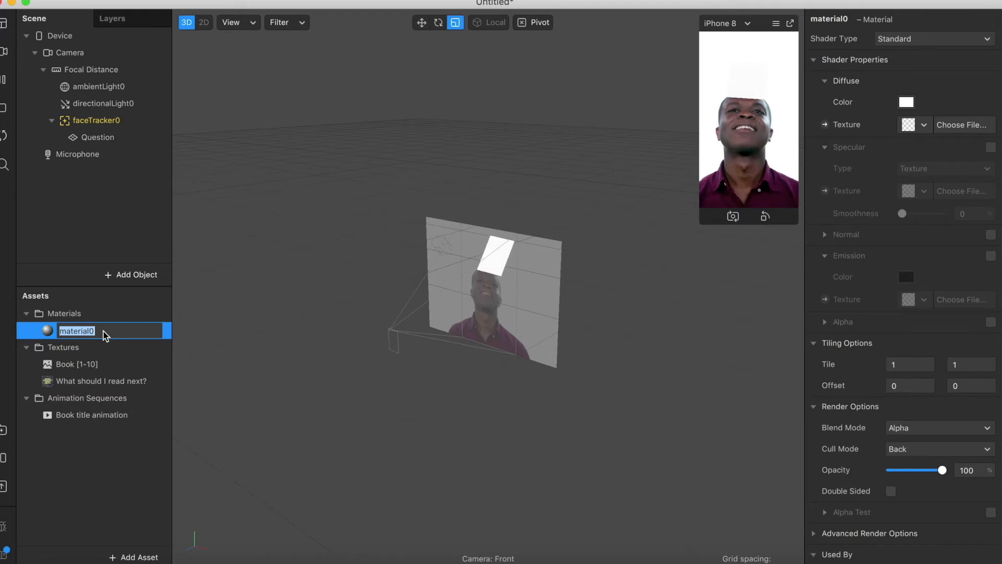
type("Question")
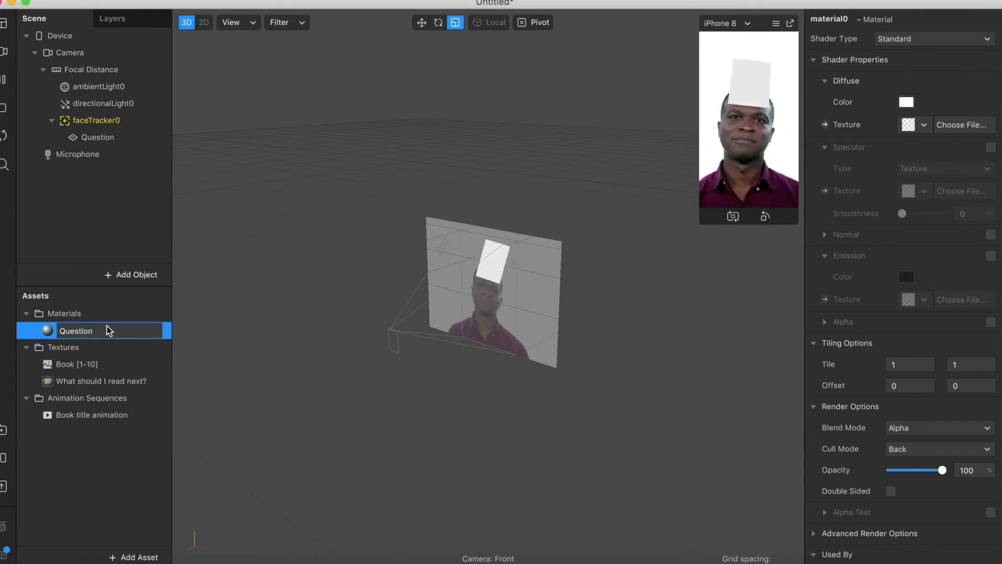
key("Return")
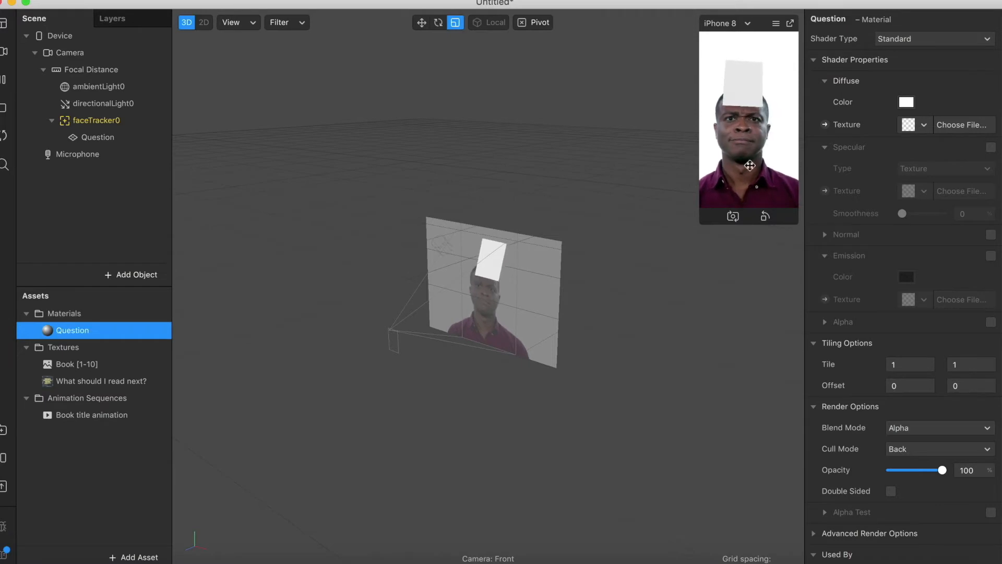
- Try the Flat, Standard, Physically-Based, Face Paint and Blended shader types on the Question material
left_click(950, 39)
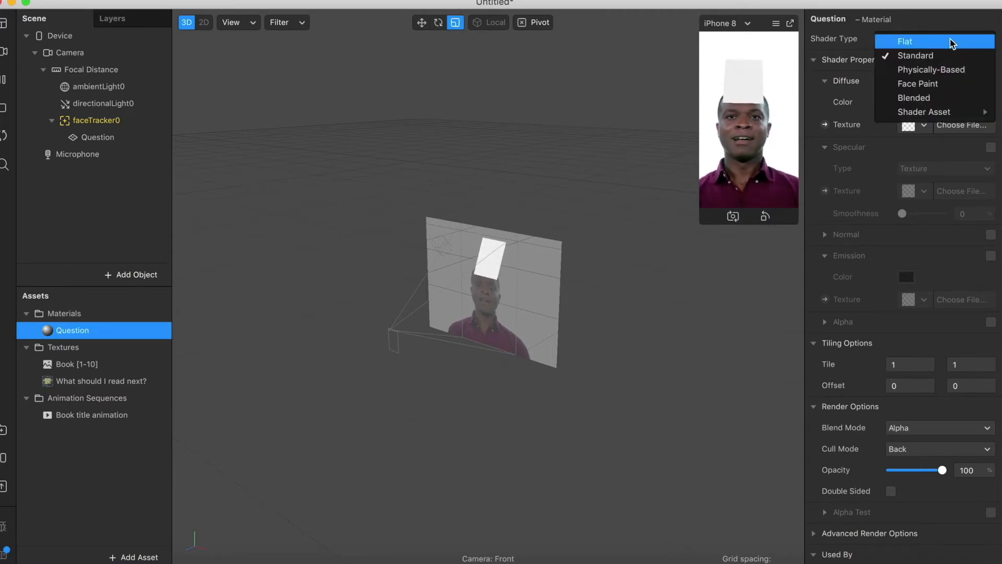
left_click(945, 41)
left_click(944, 40)
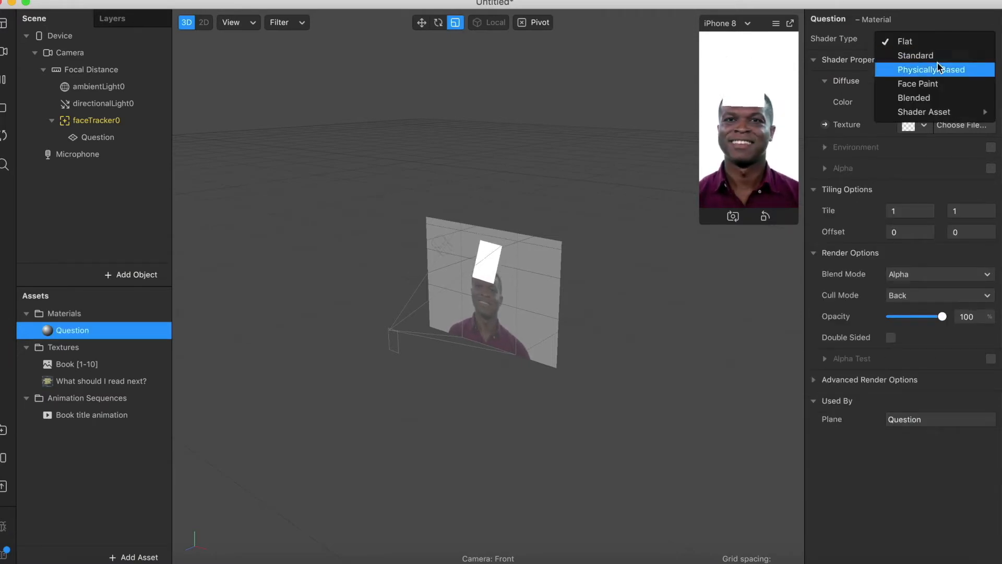
left_click(938, 56)
left_click(928, 40)
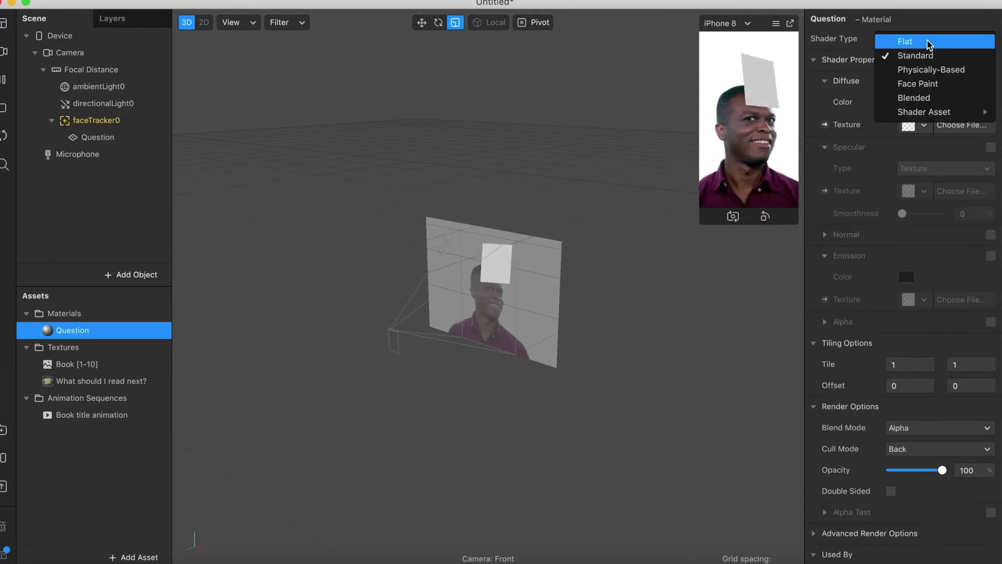
left_click(925, 70)
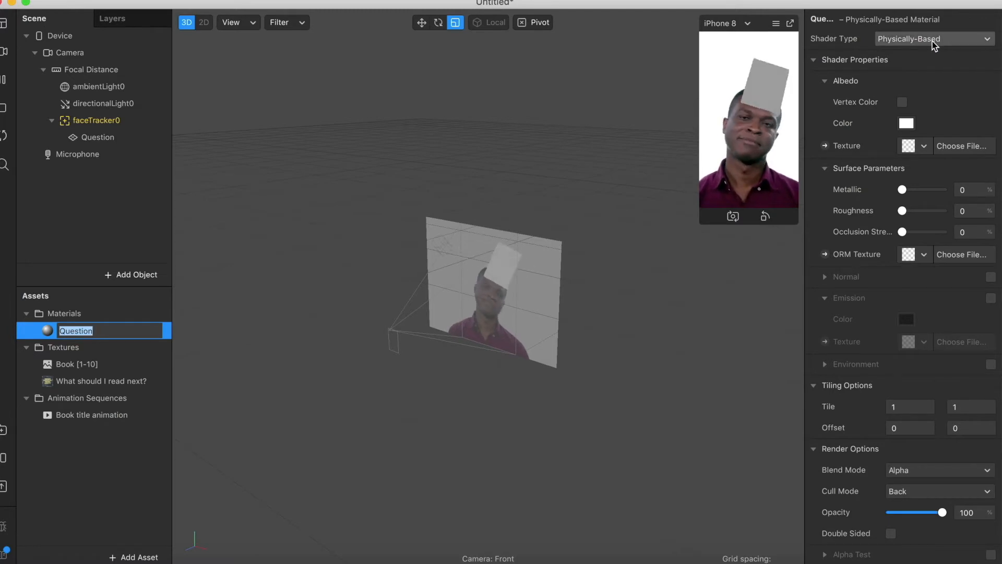
left_click(932, 41)
left_click(938, 81)
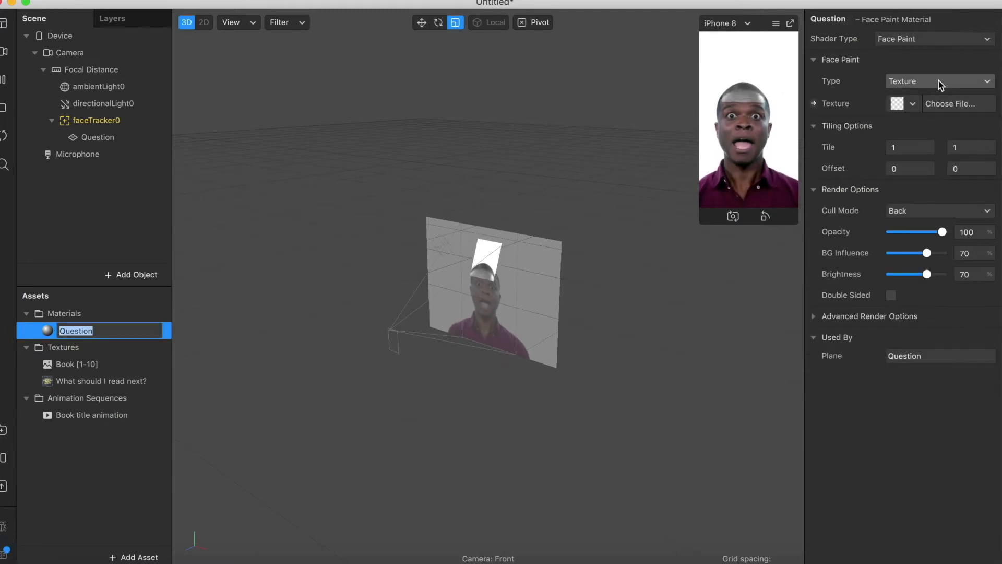
left_click(932, 42)
left_click(935, 98)
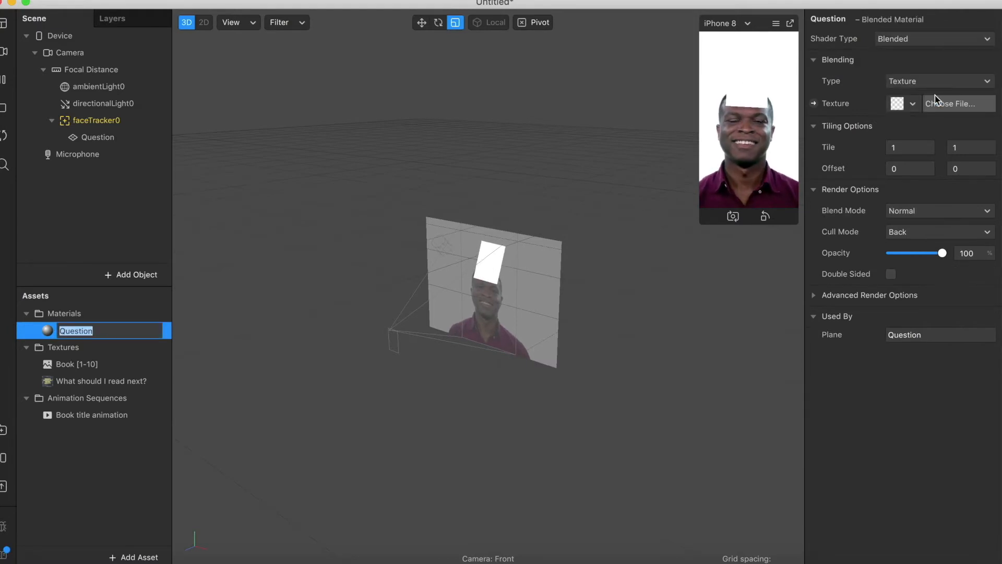
- Set the Question material's shader type to Flat and its diffuse texture to "What should I read next?"
left_click(929, 42)
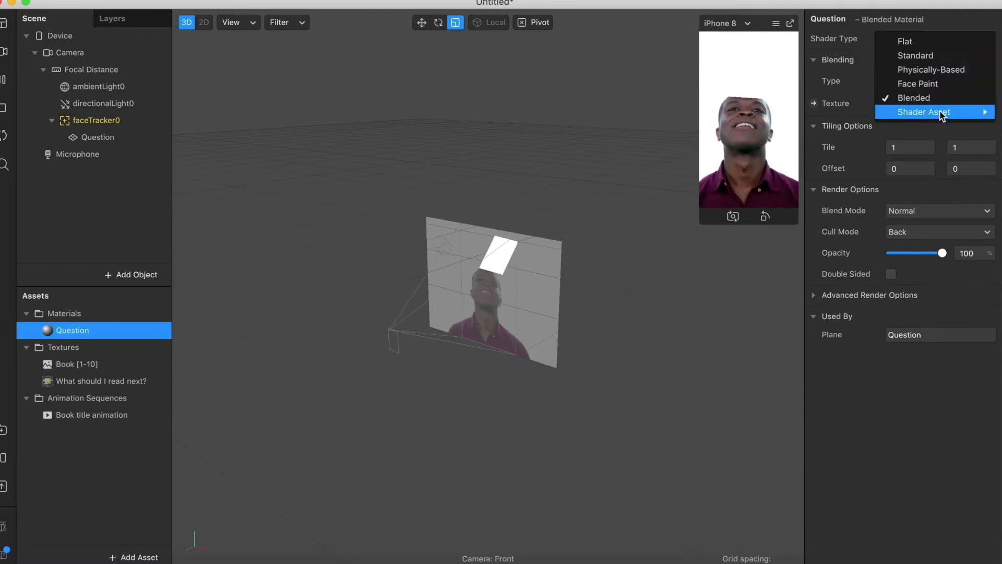
mouse_move(942, 115)
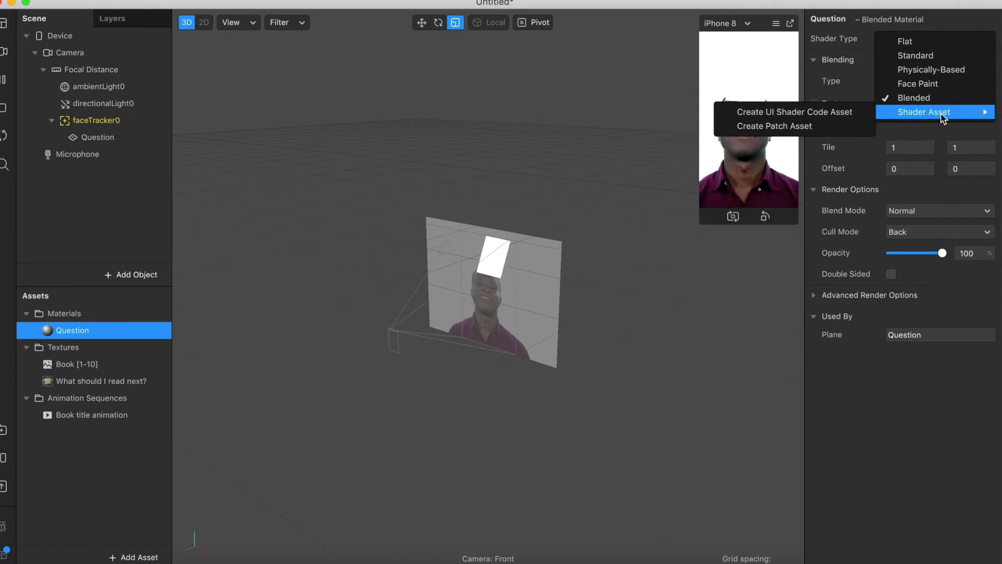
left_click(930, 42)
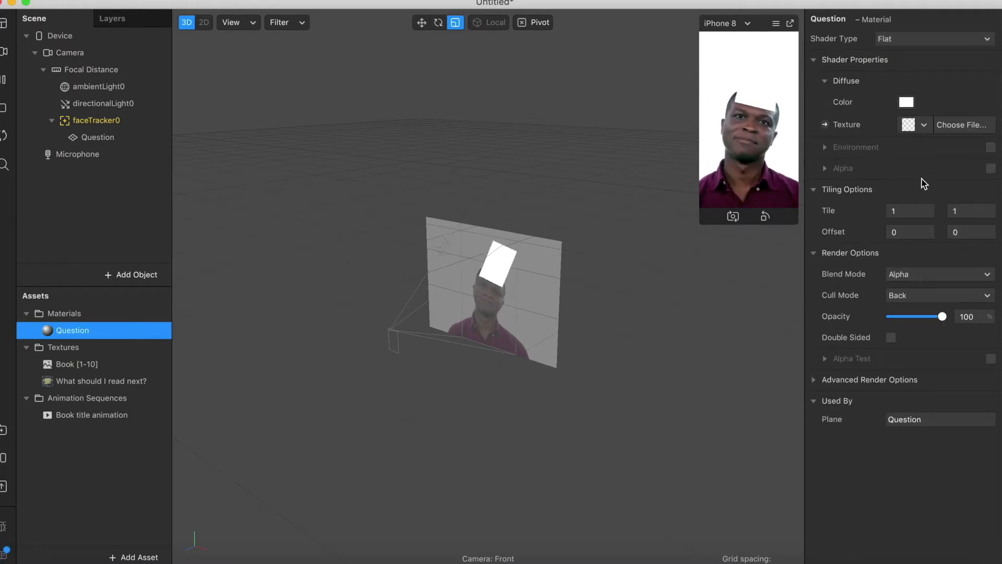
left_click(923, 125)
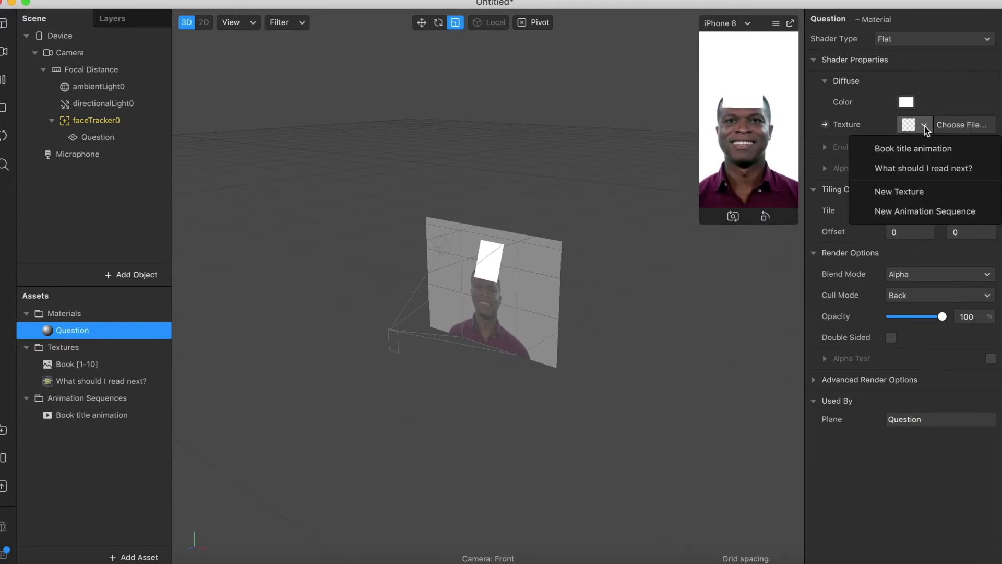
left_click(938, 174)
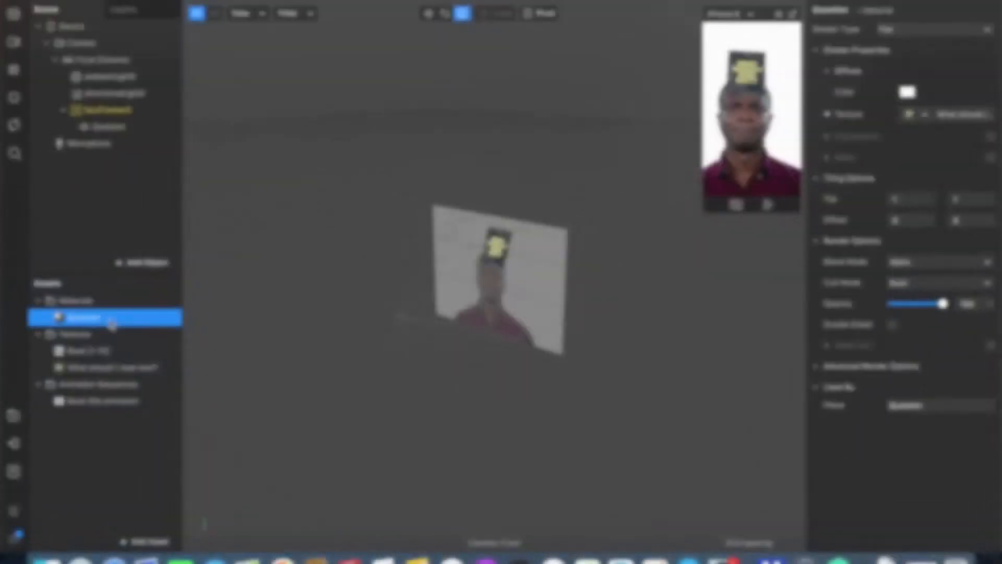
- Duplicate the Question plane under the face tracker and rename the copy "Book titles"
left_click(123, 128)
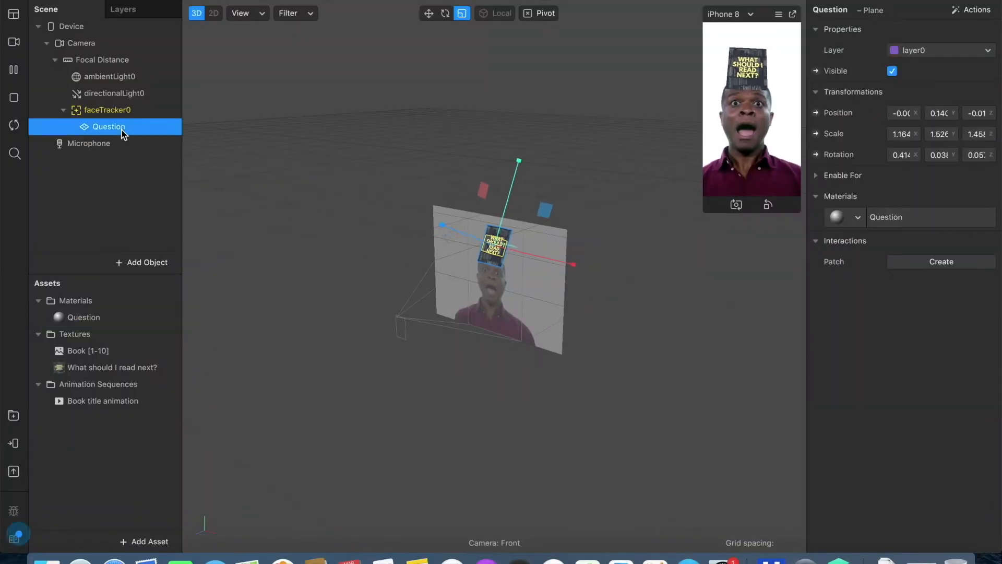
right_click(138, 127)
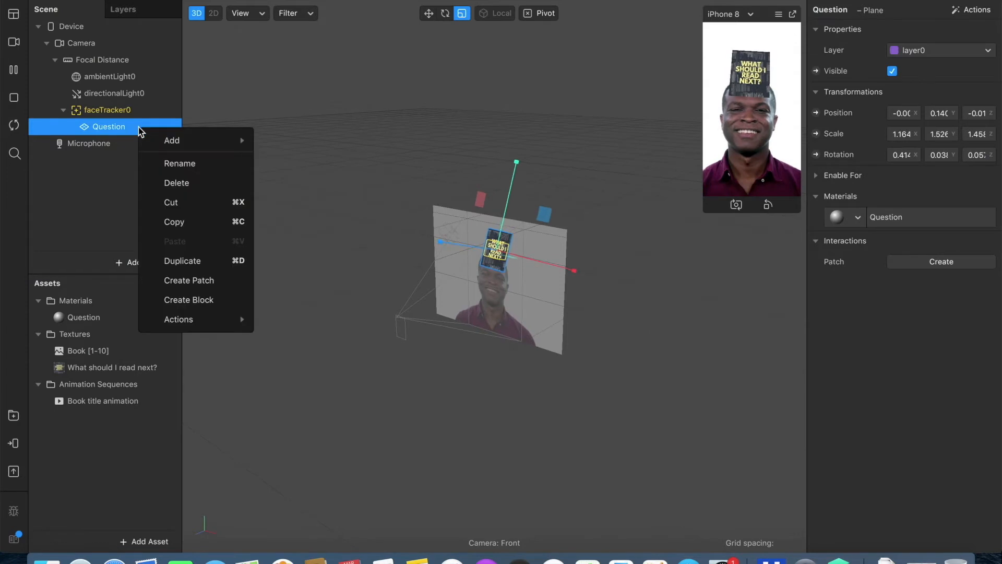
left_click(208, 262)
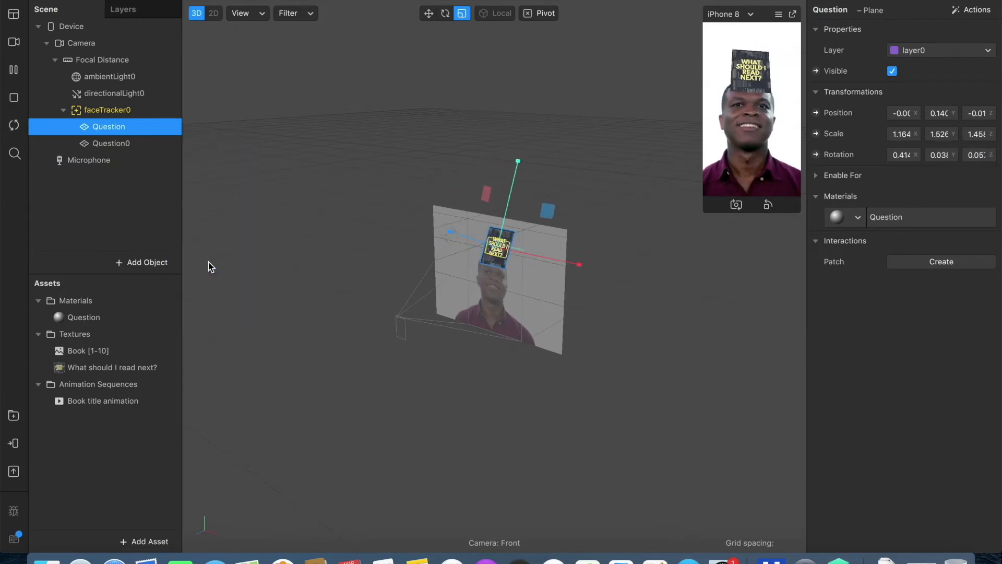
left_click(125, 145)
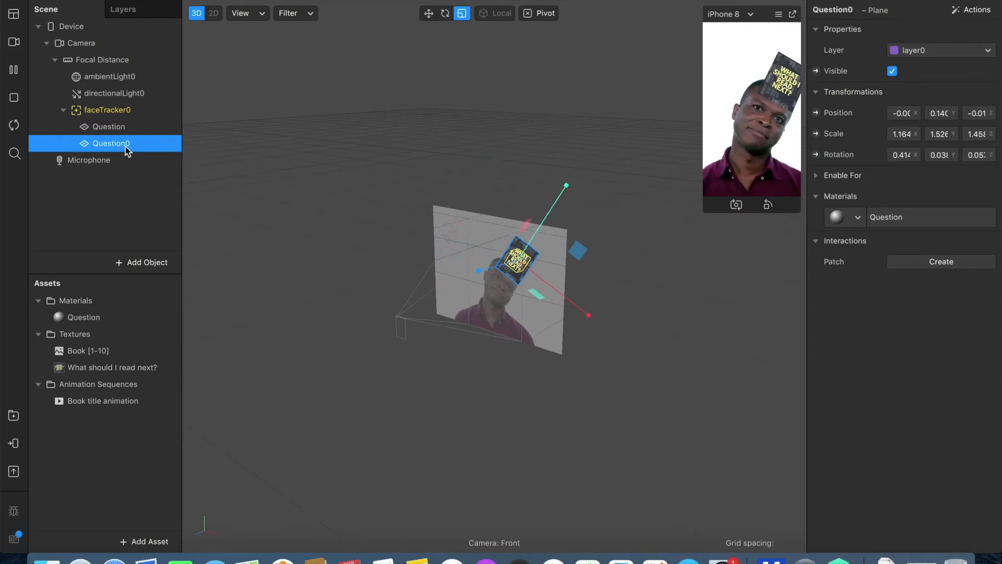
double_click(128, 147)
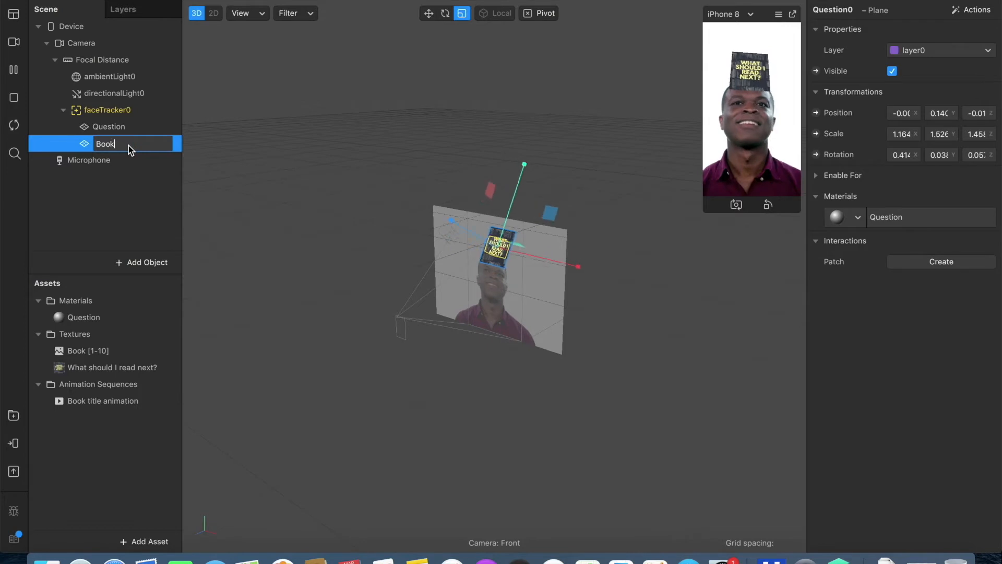
type("itles")
key("Return")
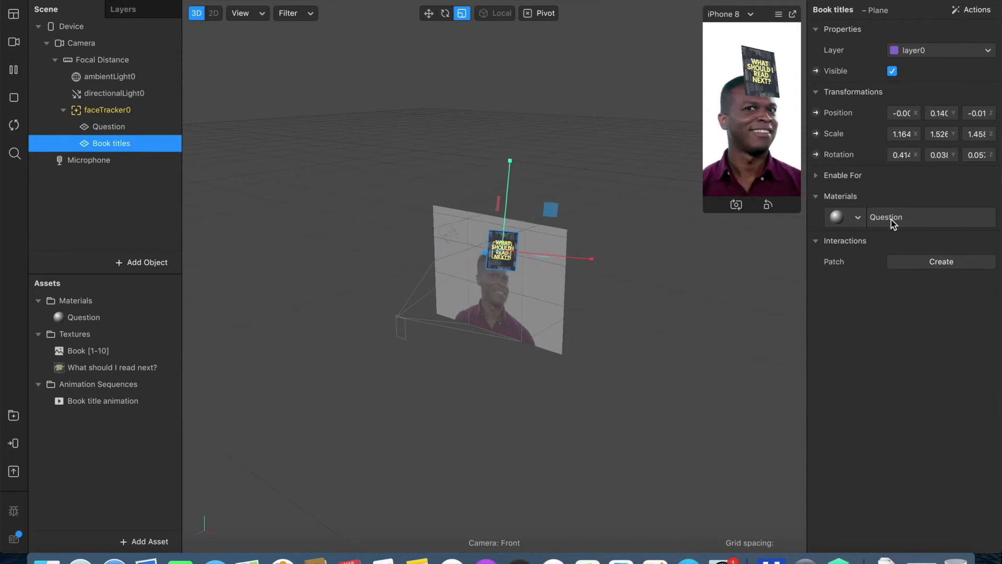
- Replace the Book titles plane's material with a new one and rename that material "Book titles"
left_click(862, 218)
left_click(888, 264)
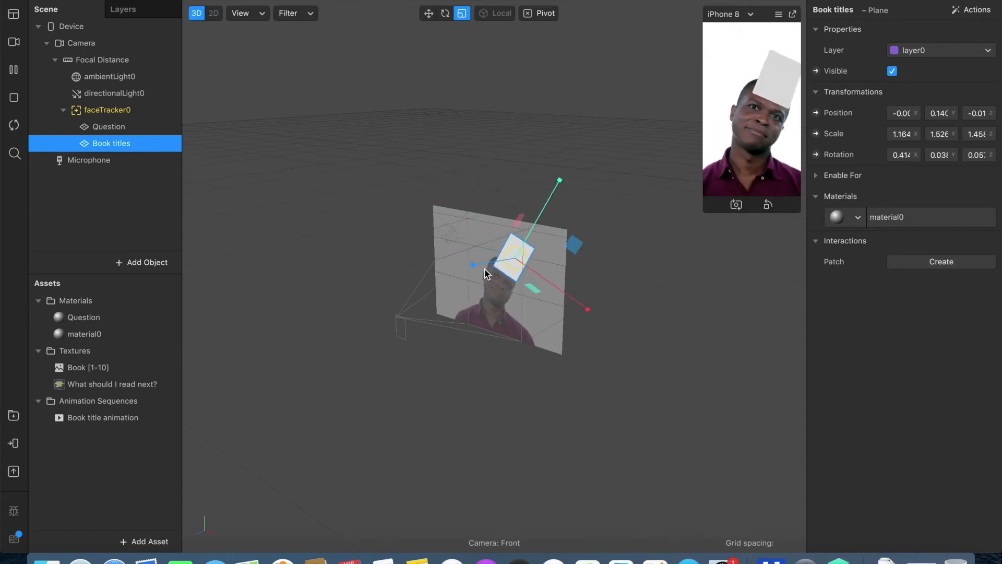
left_click(94, 335)
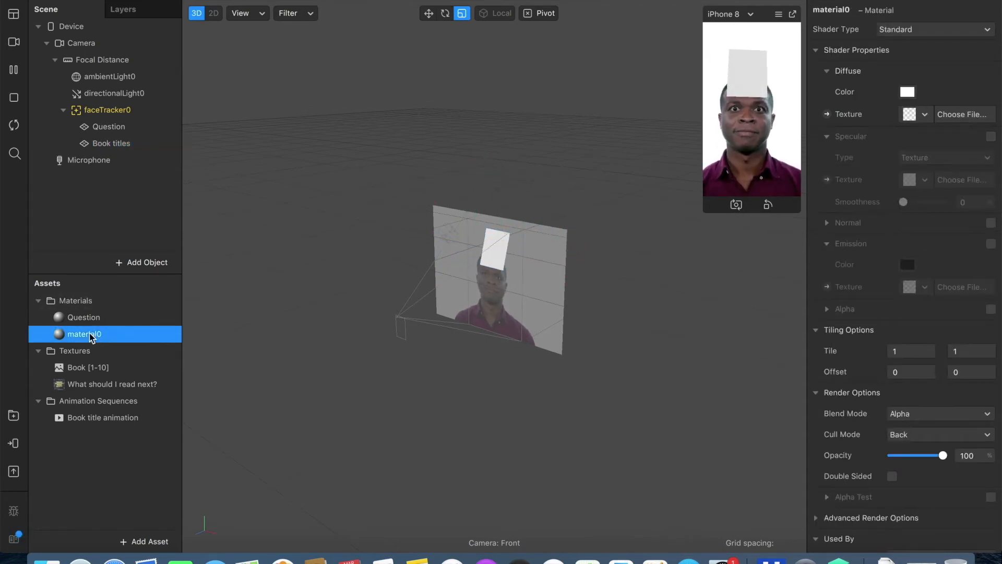
left_click(92, 335)
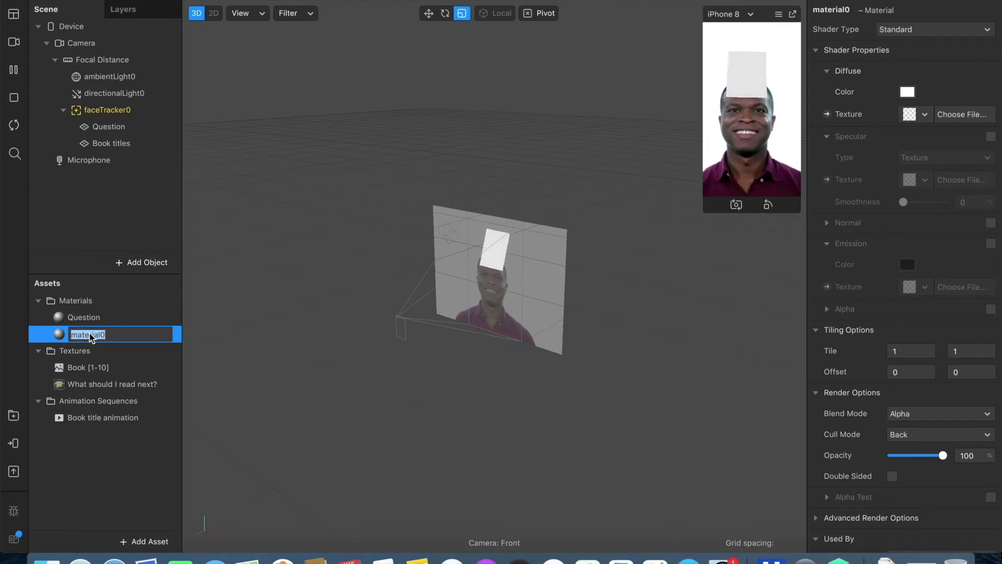
type("BookTitles")
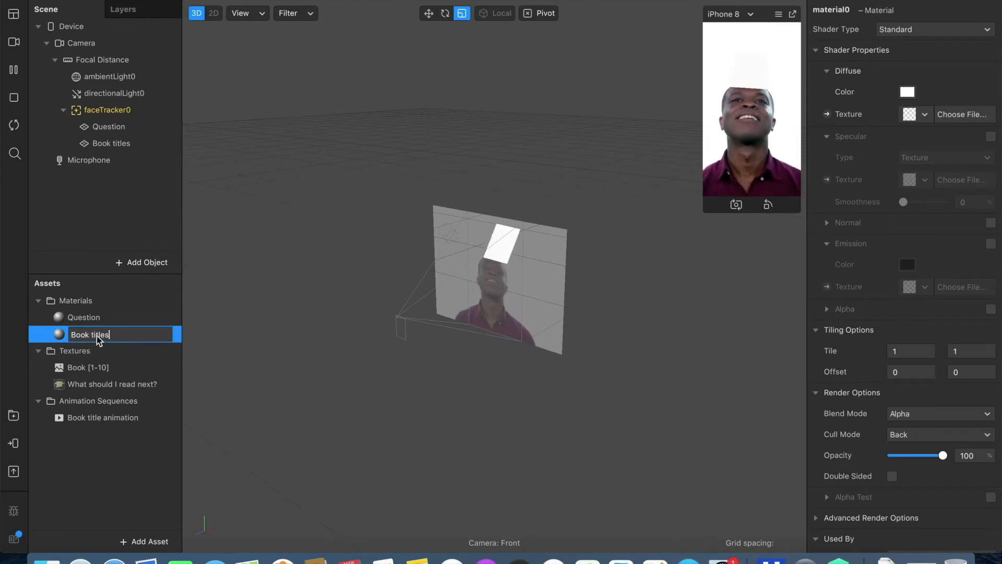
key("Return")
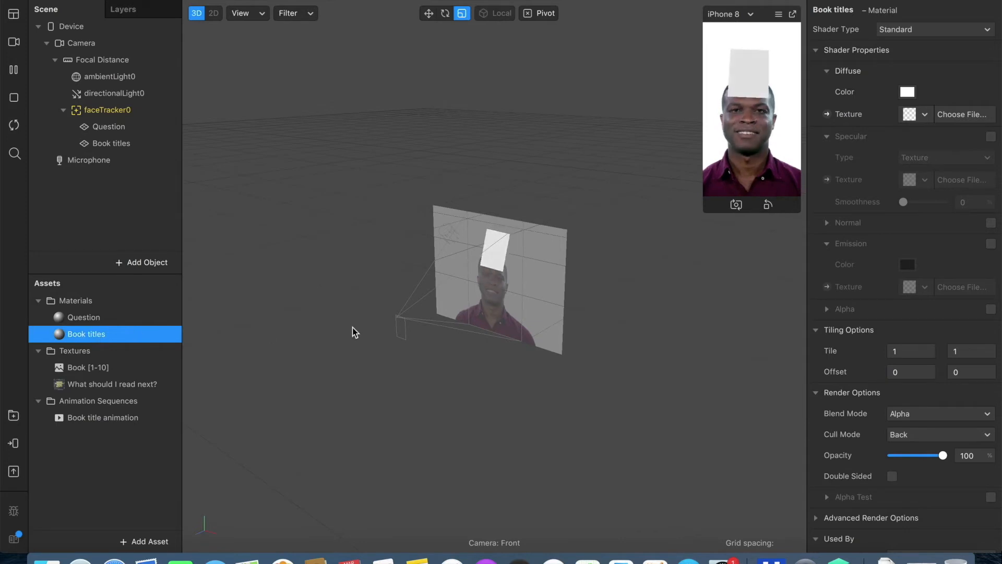
- Set the Book titles material's shader type to Flat and its diffuse texture to Book title animation
left_click(137, 318)
left_click(137, 334)
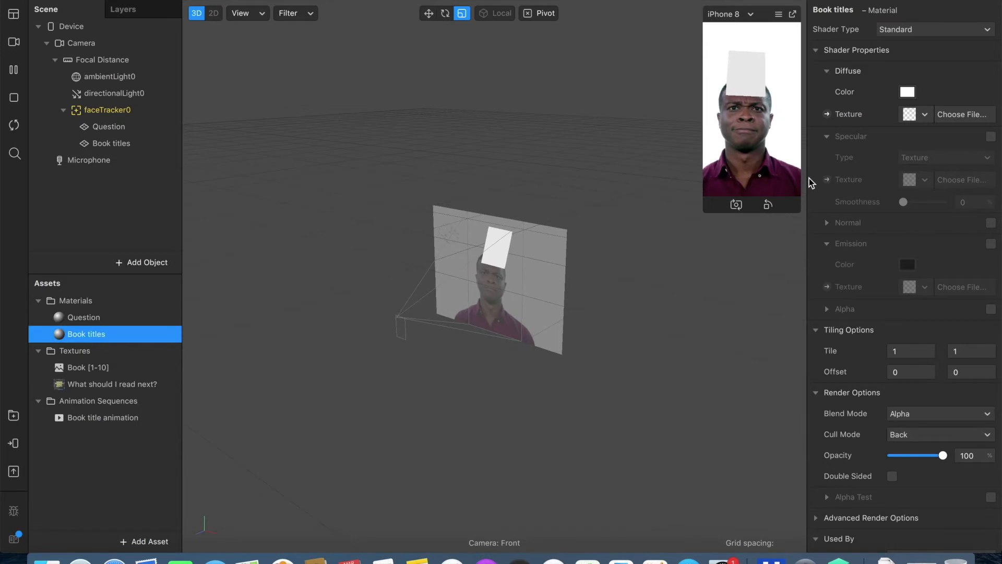
left_click(929, 30)
key("Return")
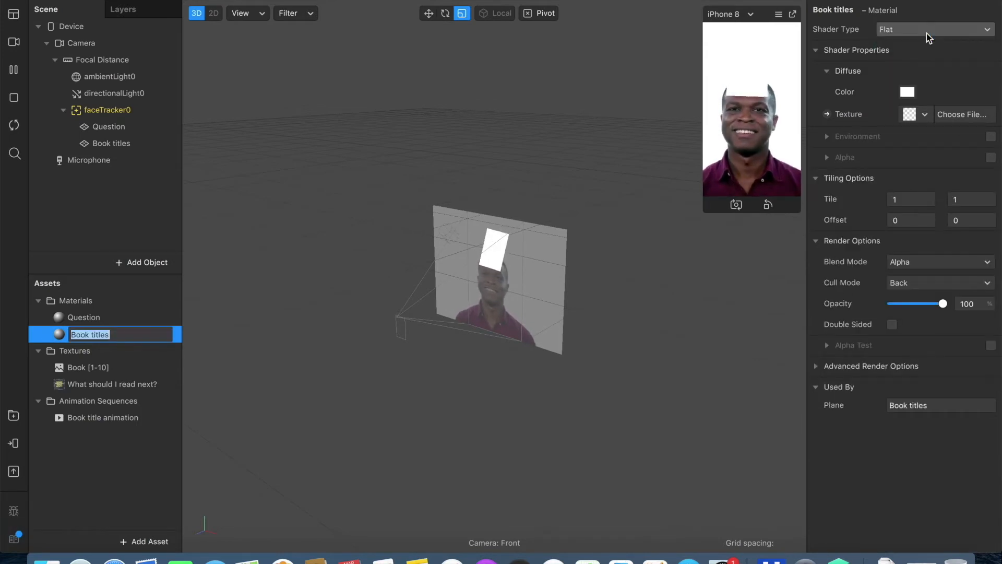
left_click(924, 115)
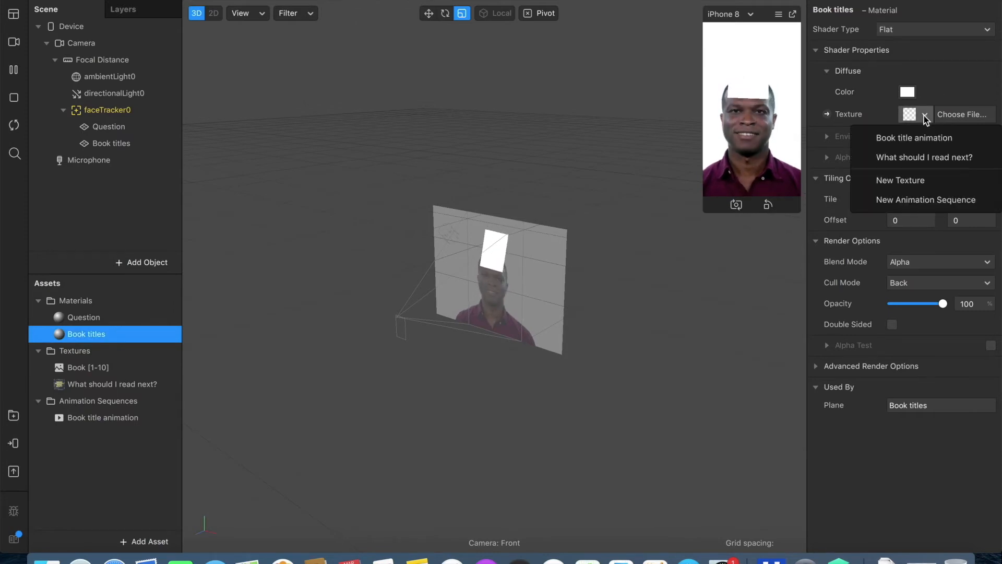
left_click(945, 139)
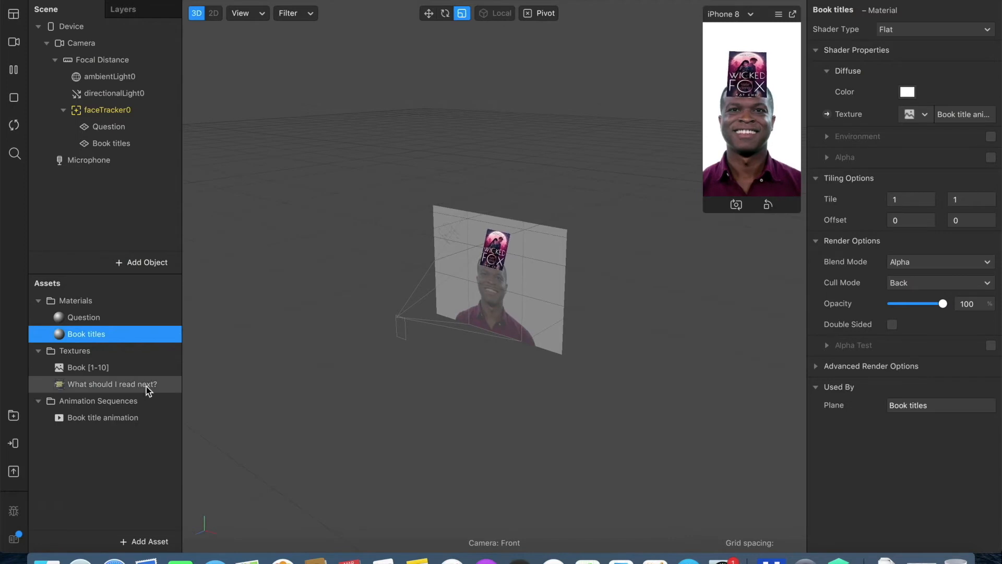
- Show the Patch Editor and open its library for adding a patch
left_click(123, 417)
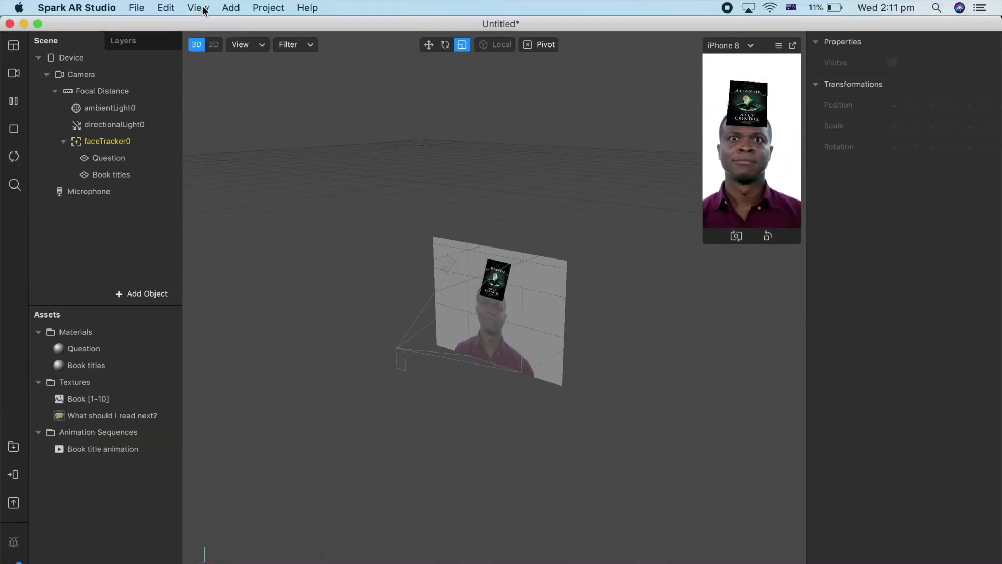
left_click(204, 10)
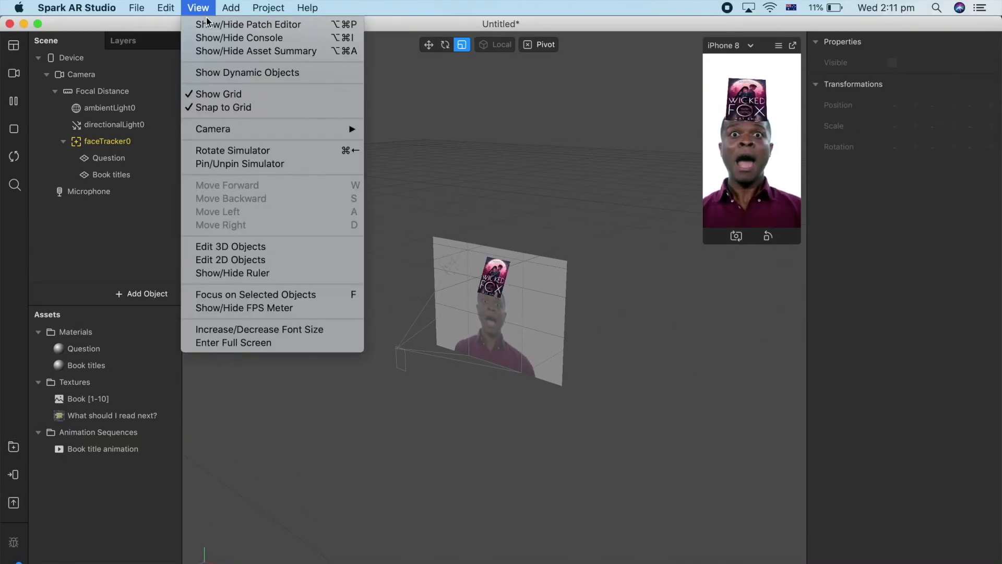
left_click(230, 24)
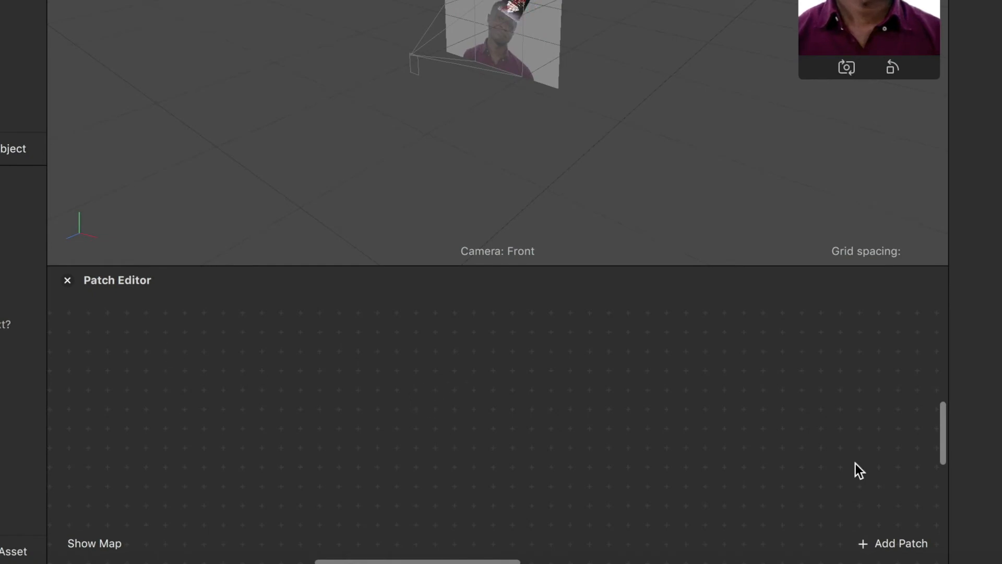
left_click(892, 538)
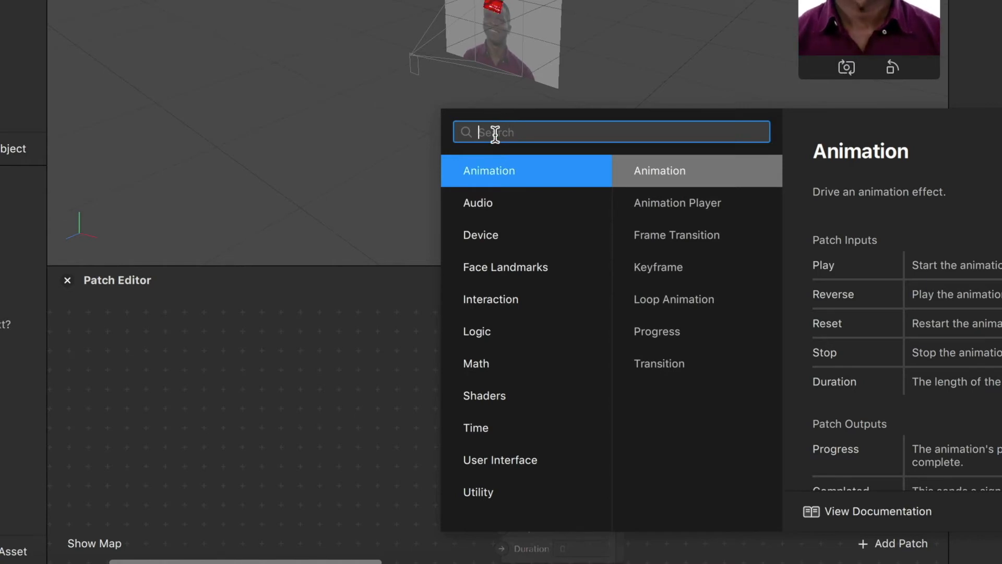
- Search the patch library for the screen, blink and head interaction patches
type("Scree")
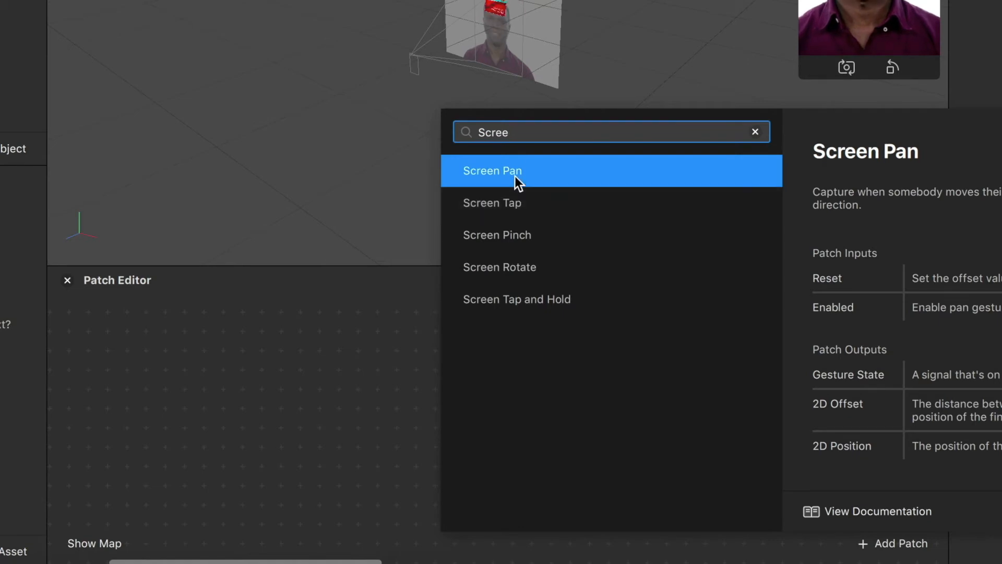
key("BackSpace")
key("BackSpace")
key("BackSpace")
type("blink")
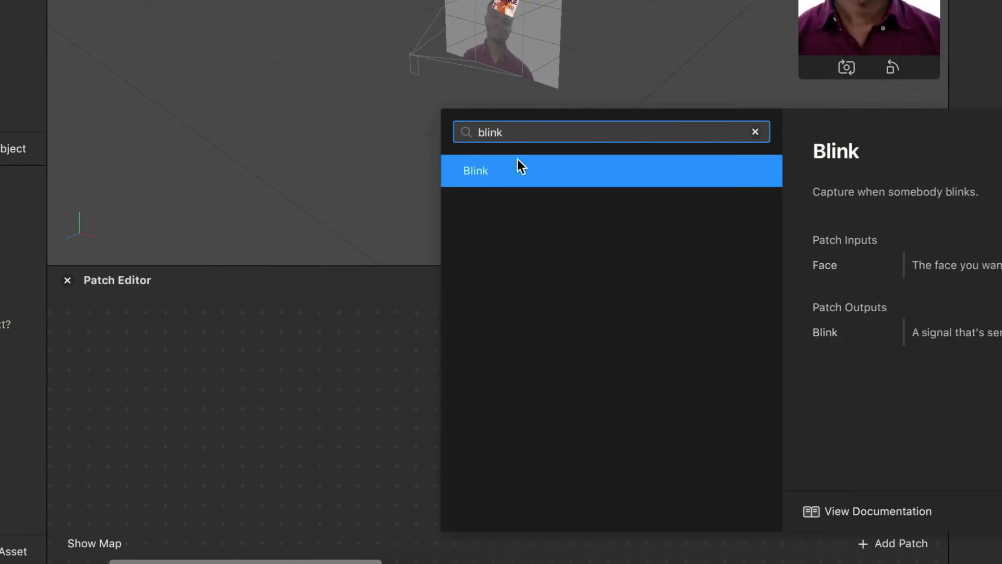
key("BackSpace")
key("BackSpace")
key("BackSpace")
key("BackSpace")
key("BackSpace")
type("head")
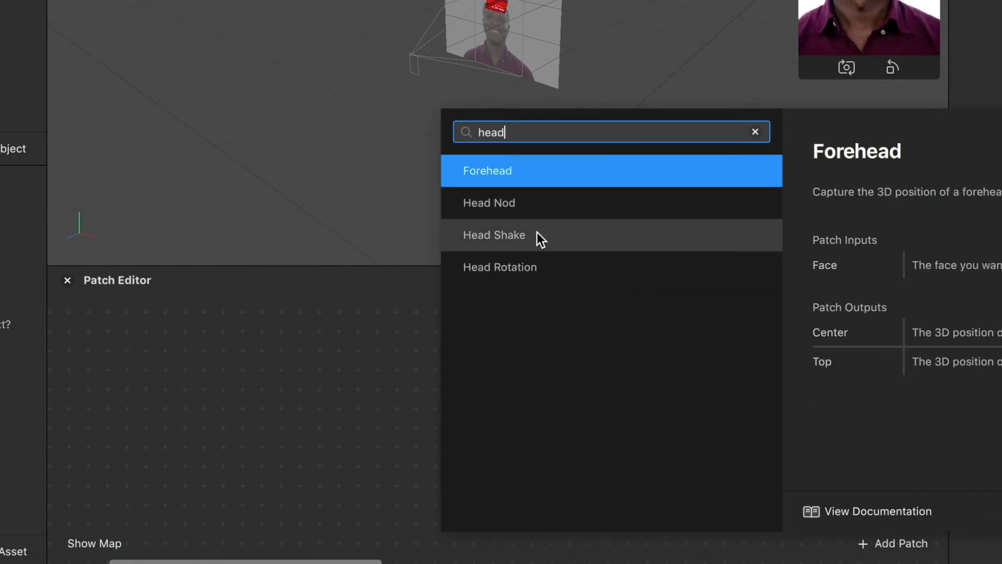
key("BackSpace")
key("BackSpace")
key("BackSpace")
key("BackSpace")
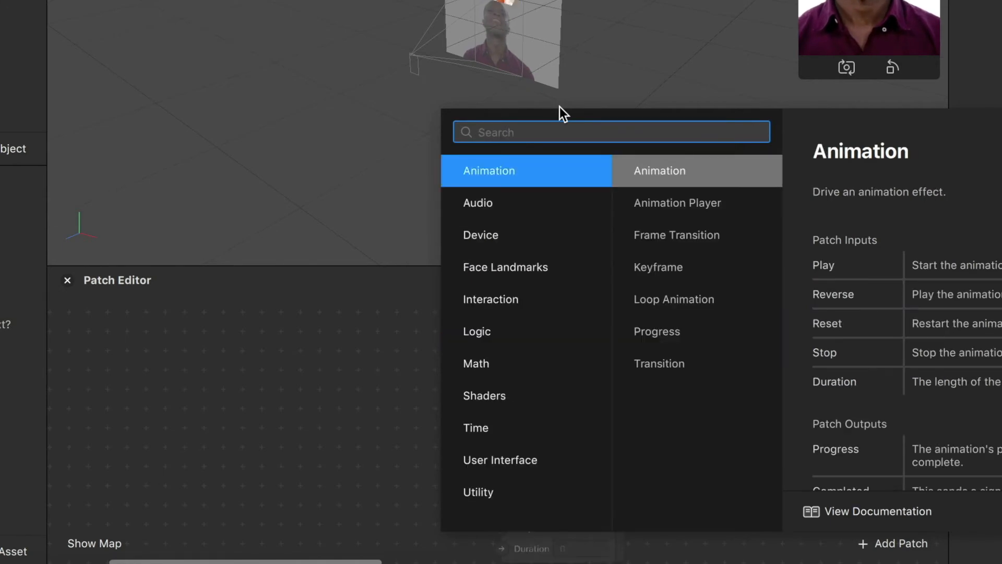
- Add a Screen Tap patch and place it at the upper-left start of the patch graph
type("Screen ")
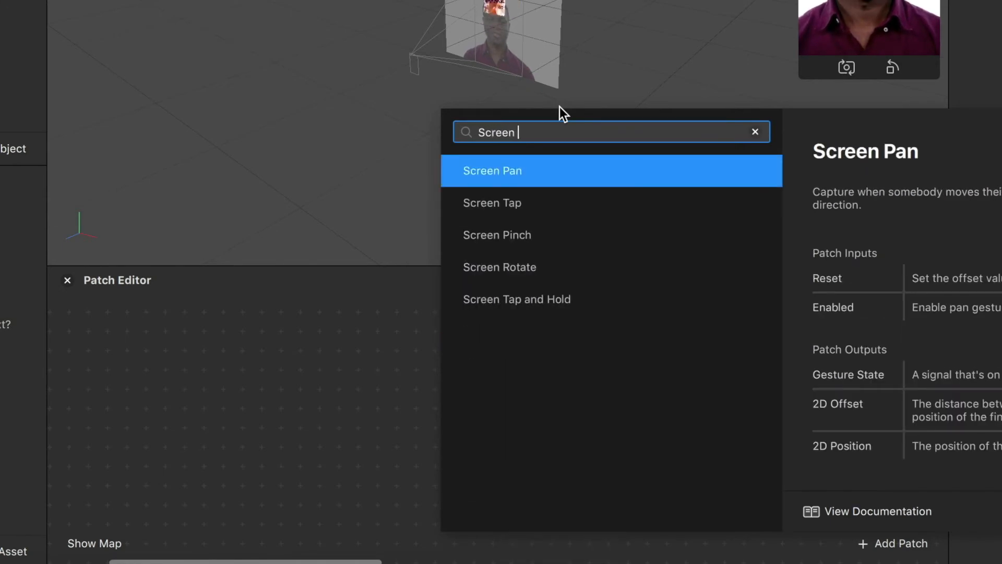
type("tap")
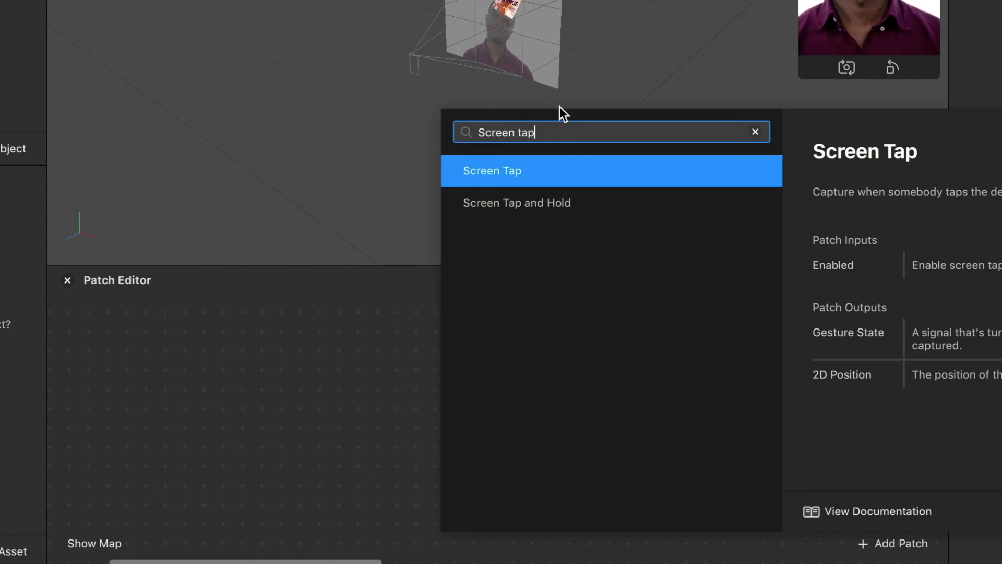
key("Return")
left_click_drag(553, 436, 146, 344)
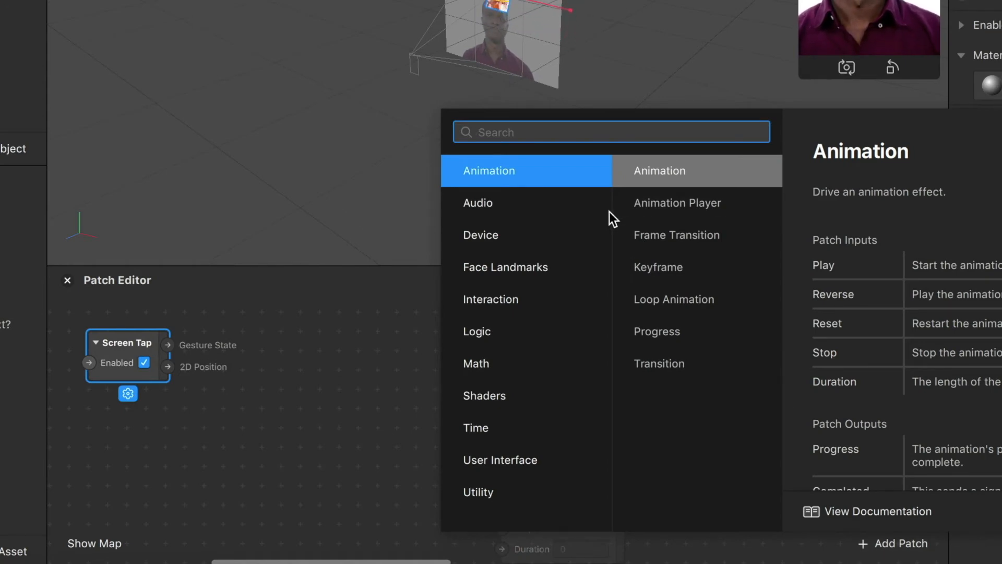
- Add a Switch patch beside Screen Tap and connect Screen Tap's Gesture State to the Switch's Flip input
type("swit")
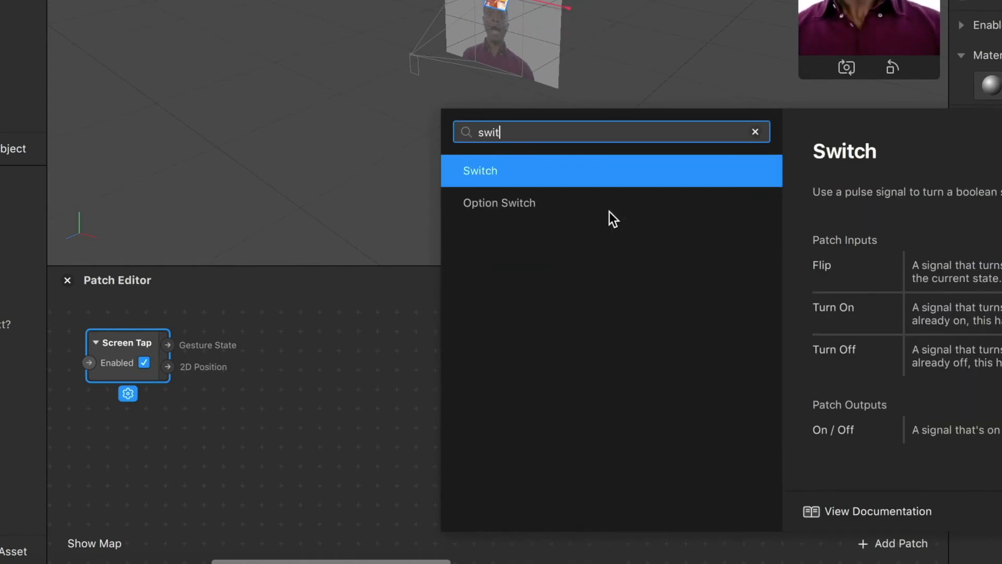
type("ch")
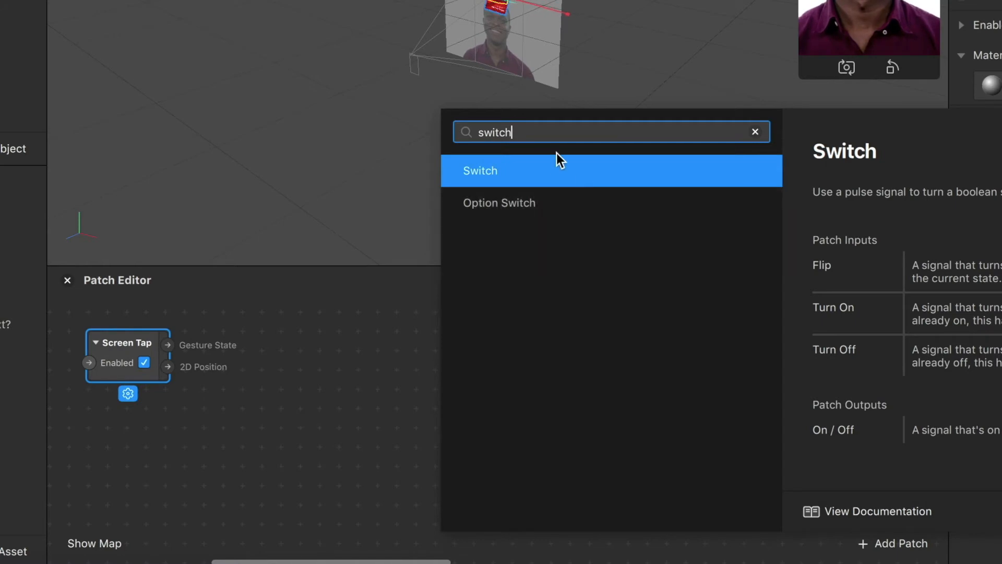
left_click(548, 167)
left_click_drag(554, 445, 270, 323)
left_click_drag(167, 346, 226, 343)
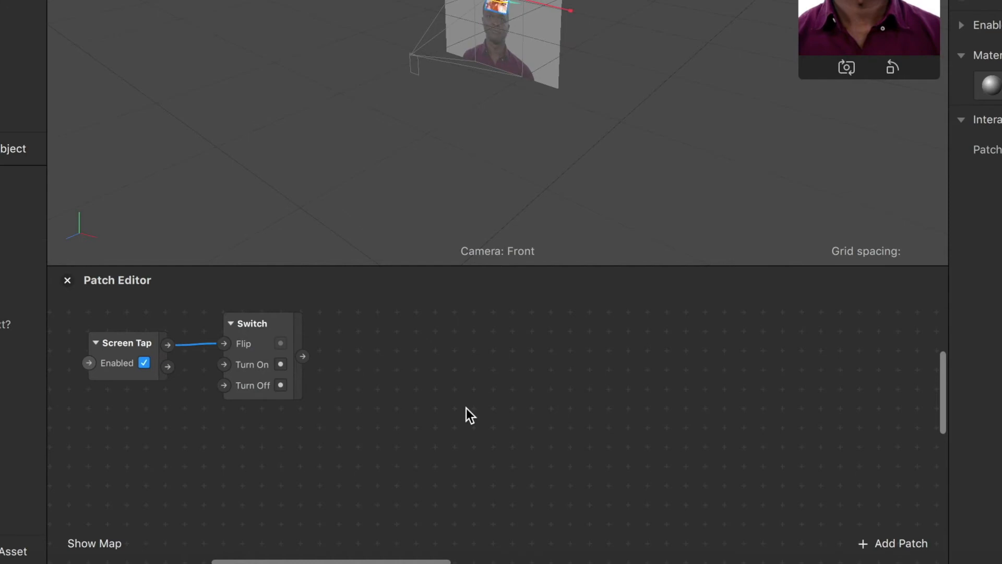
- Add a Not patch beside the Switch and connect the Switch's output to the Not patch's Signal input
left_click(917, 551)
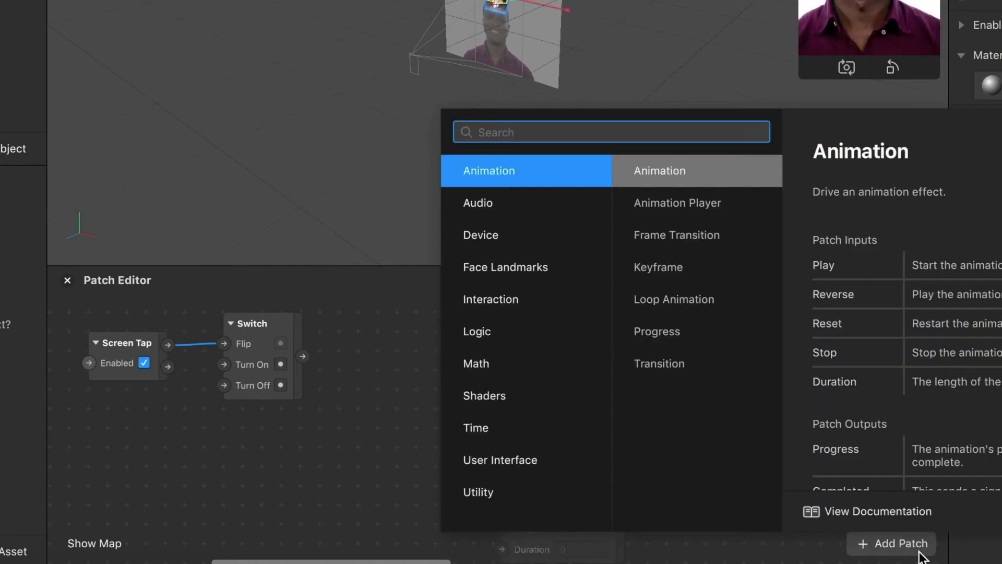
type("not")
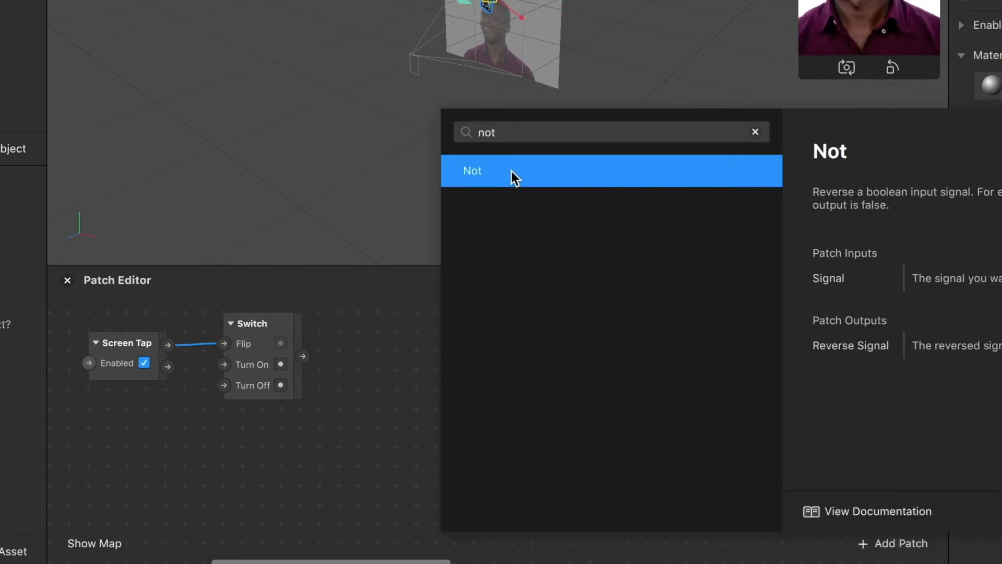
left_click(511, 171)
left_click_drag(537, 443, 384, 312)
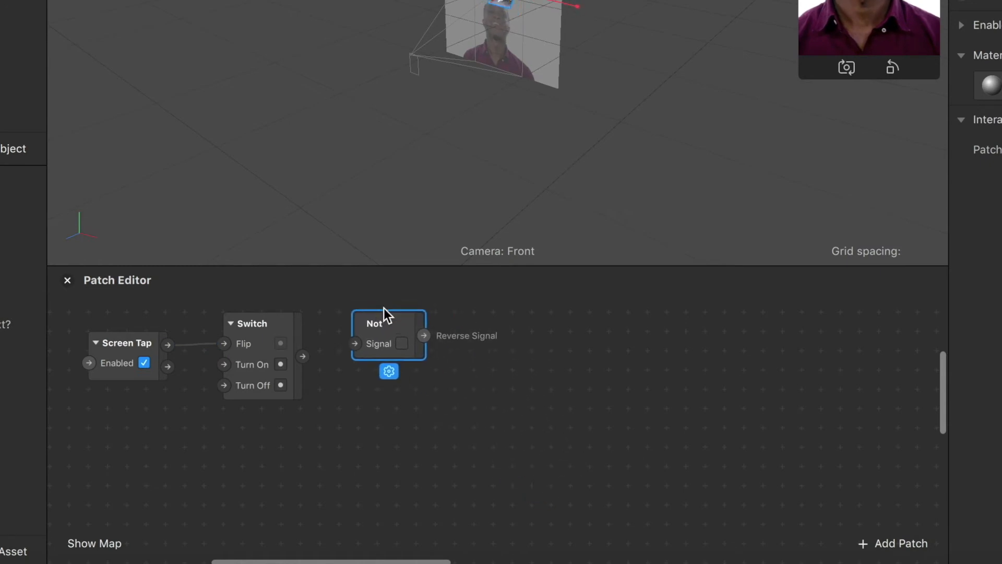
left_click_drag(303, 356, 360, 344)
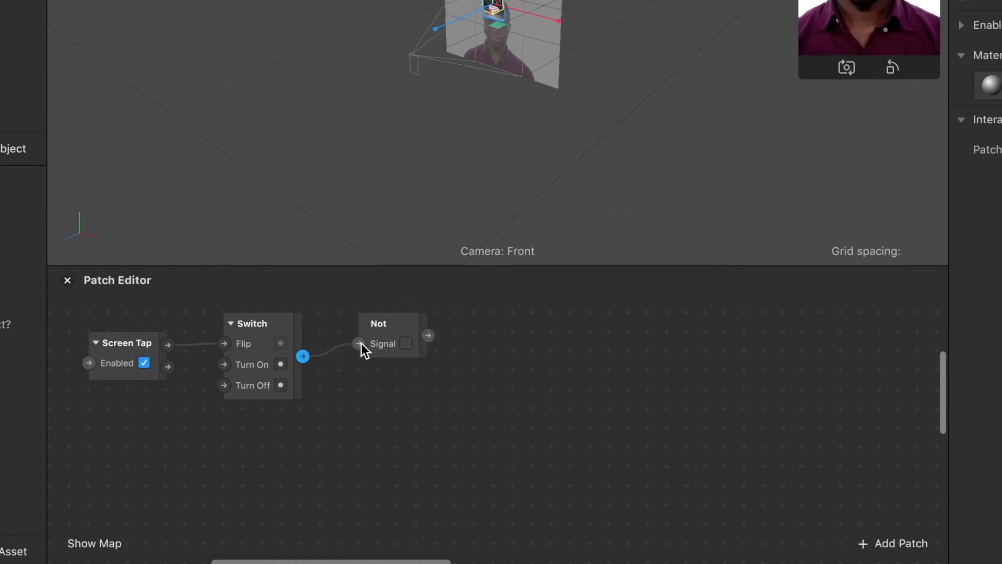
- Create a patch for the Question plane's Visible property, place it beside Not and connect the Not output to it
scroll(512, 358, "right", 4)
scroll(512, 358, "up", 2)
scroll(512, 358, "left", 3)
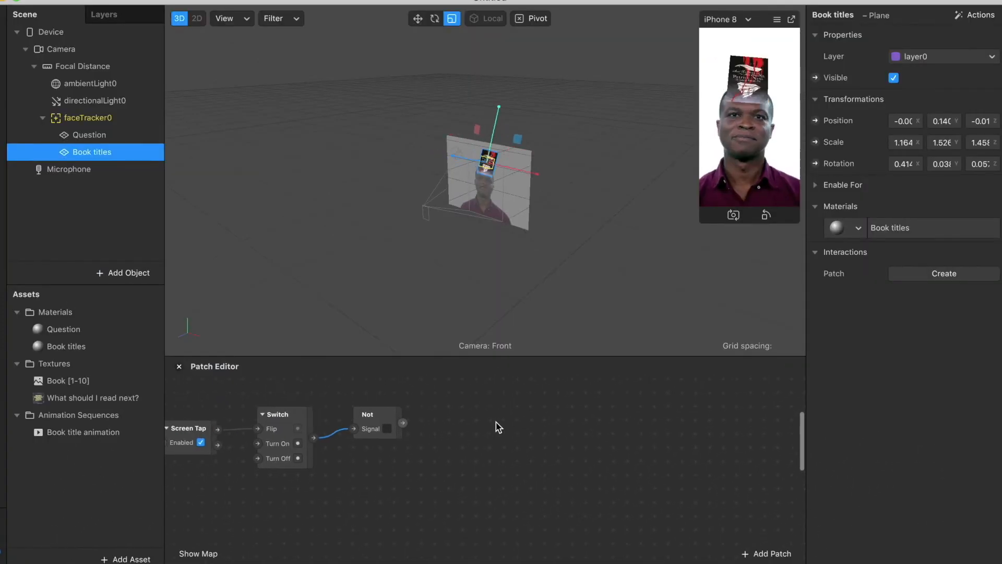
scroll(497, 426, "down", 2)
scroll(497, 426, "left", 2)
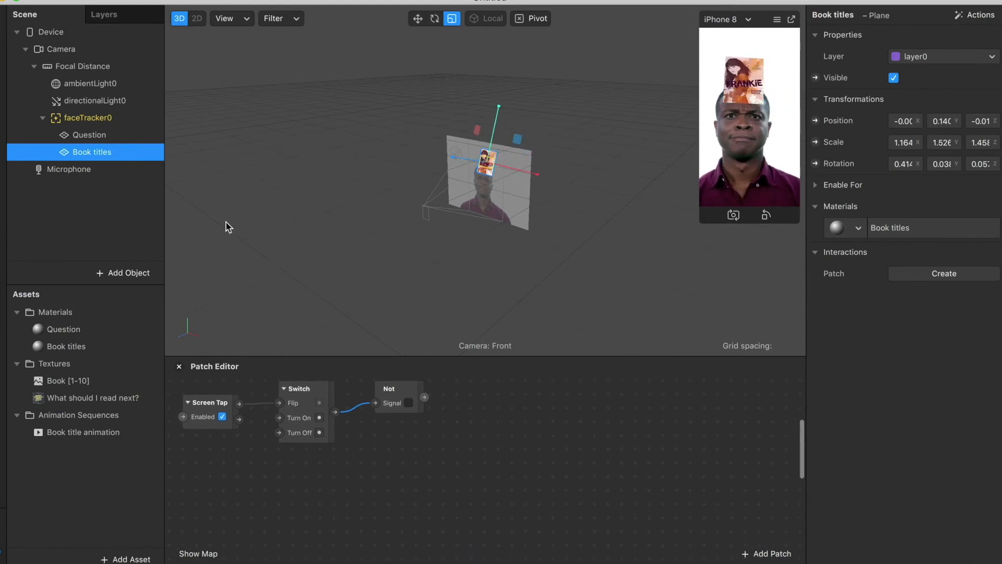
left_click(107, 135)
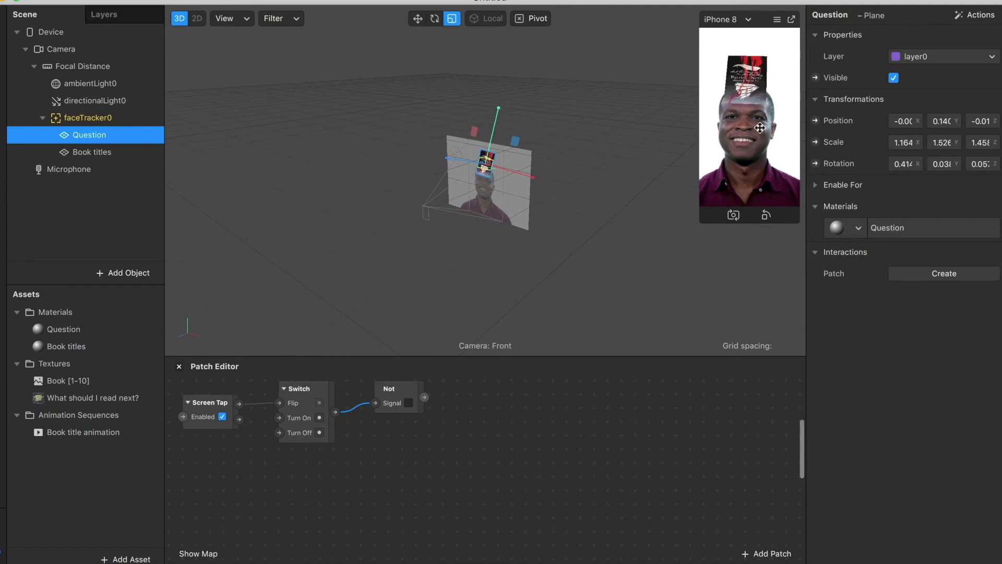
left_click(815, 77)
left_click_drag(498, 482, 482, 387)
left_click_drag(424, 398, 471, 403)
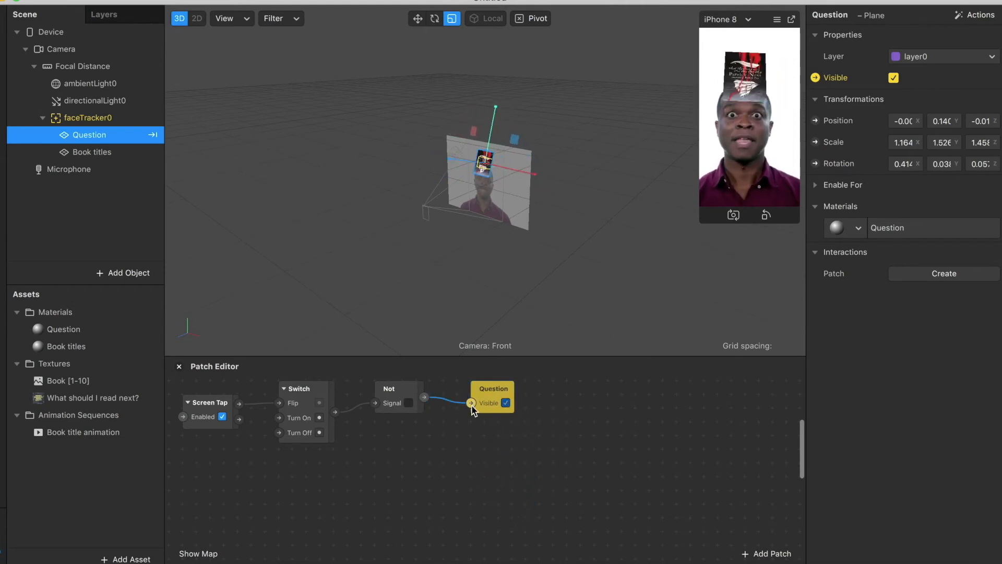
- Create a patch for the Book titles plane's Visible property below the Question patch and connect the Switch's output to it
left_click(102, 161)
left_click(815, 77)
left_click_drag(502, 497, 484, 454)
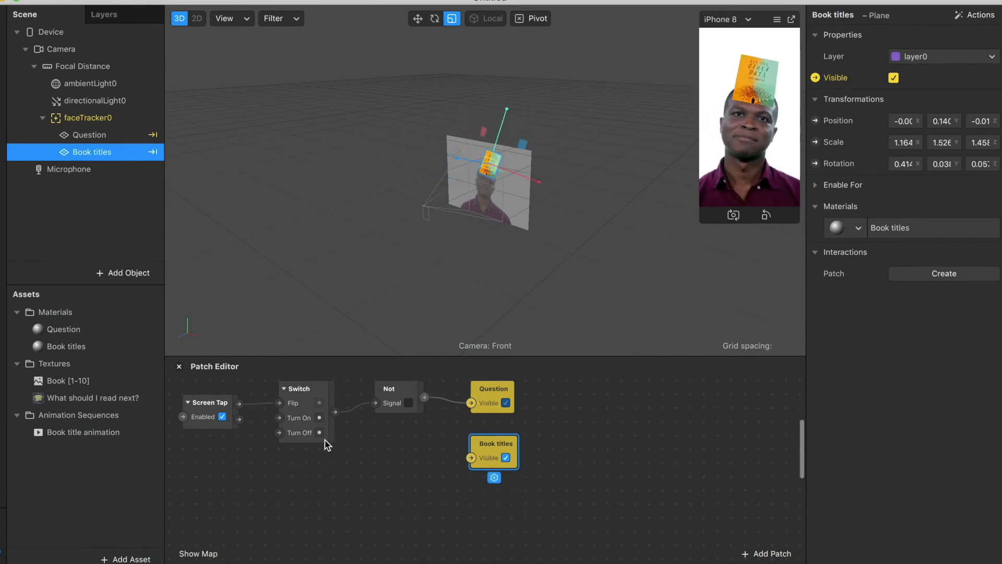
left_click_drag(334, 412, 472, 458)
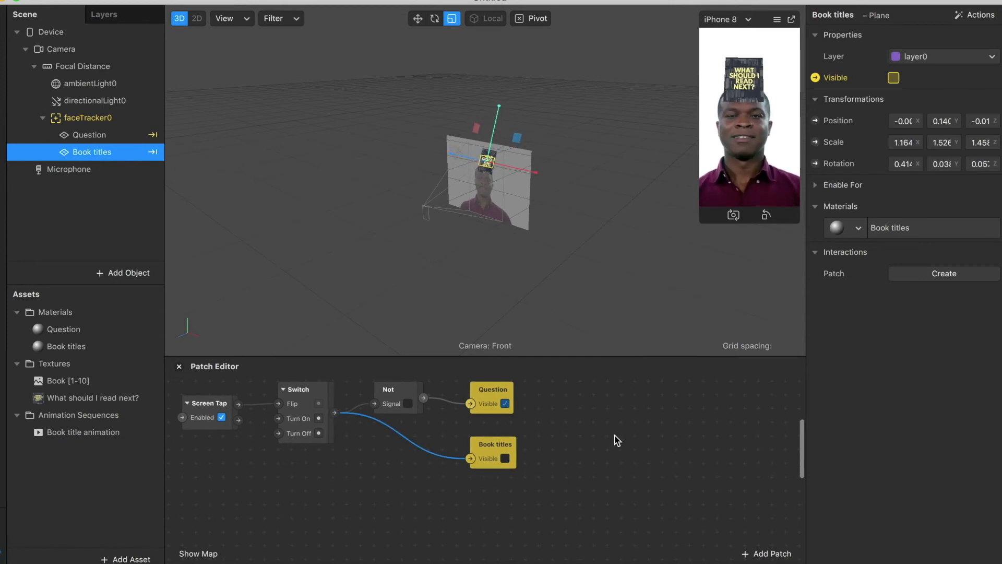
- Add a Runtime patch and place it below the Screen Tap patch
scroll(615, 436, "right", 4)
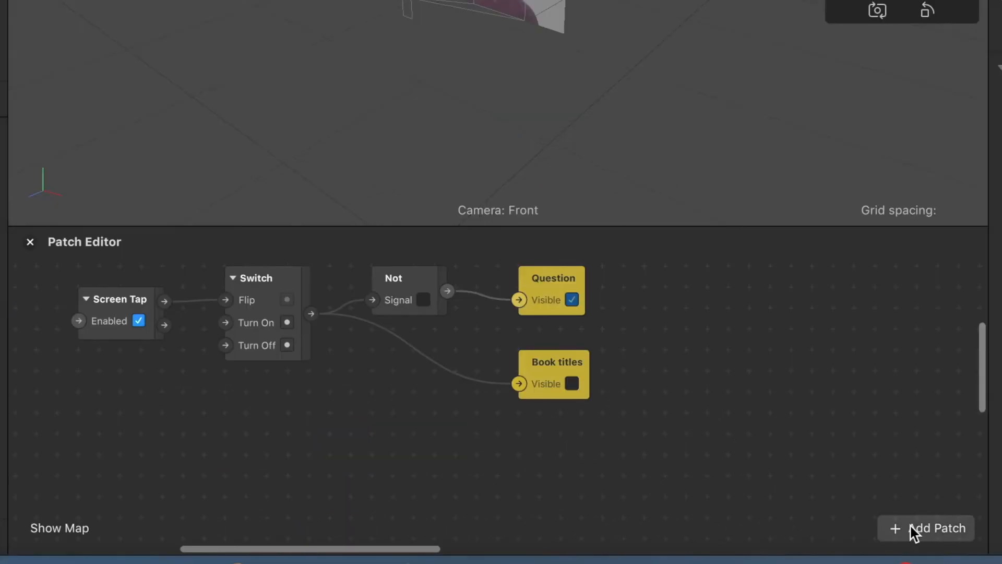
left_click(913, 529)
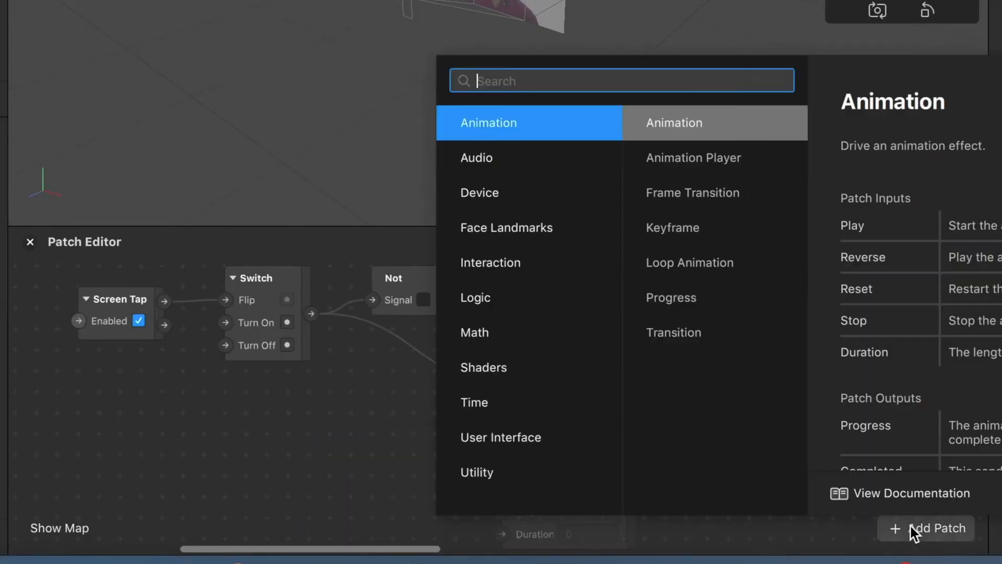
type("runtime")
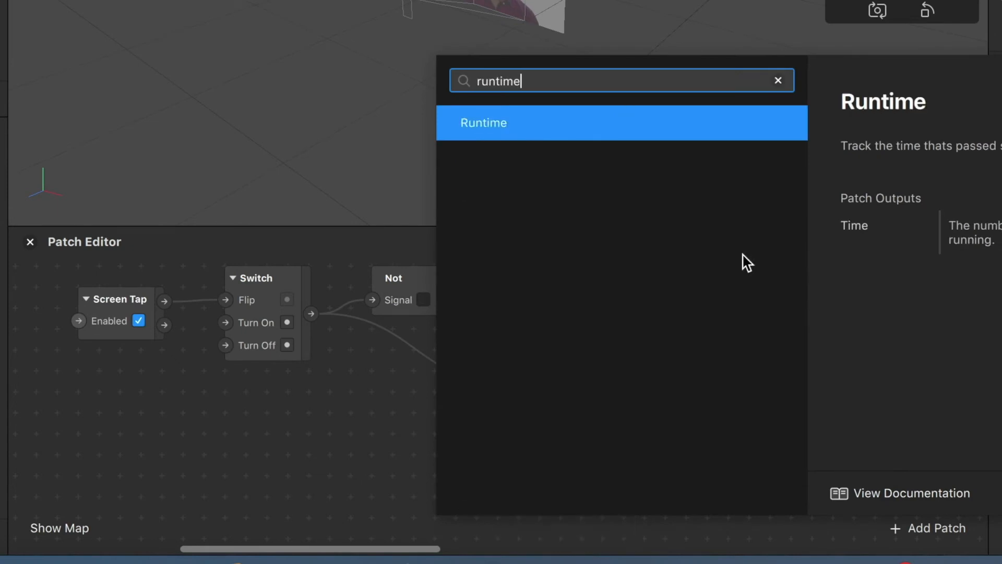
double_click(502, 124)
left_click_drag(540, 423, 65, 447)
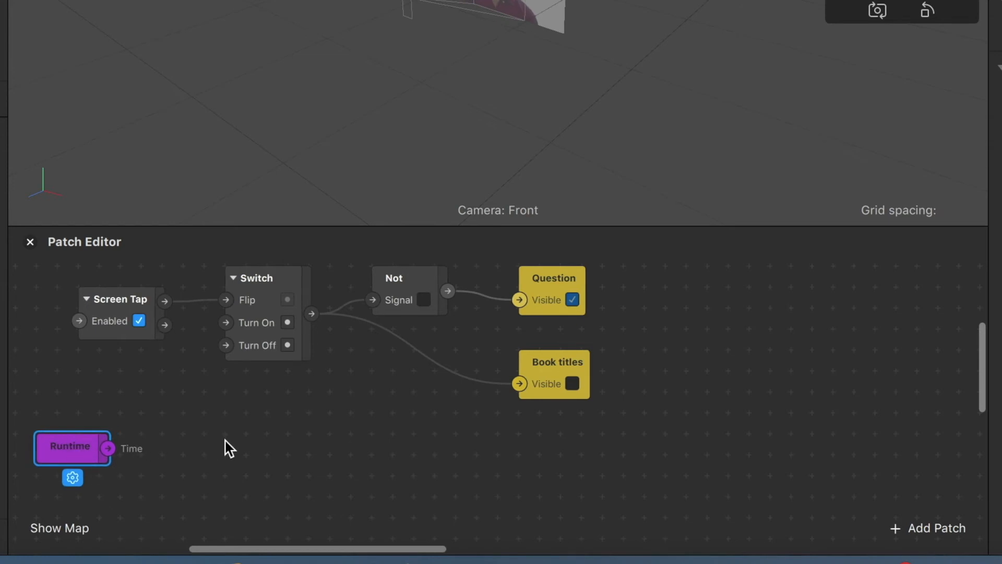
- Add an Offset patch to the patch graph
left_click(923, 531)
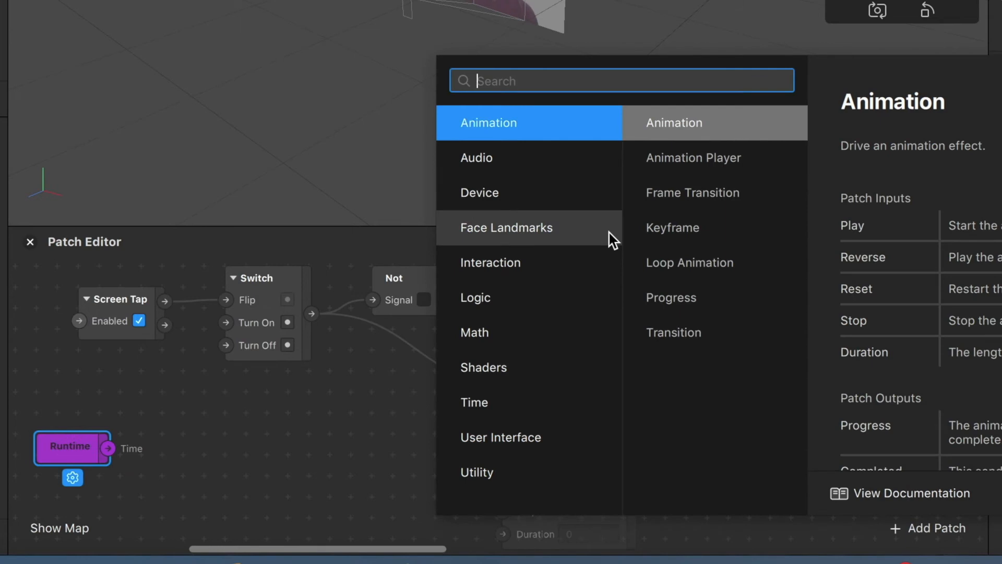
type("offset")
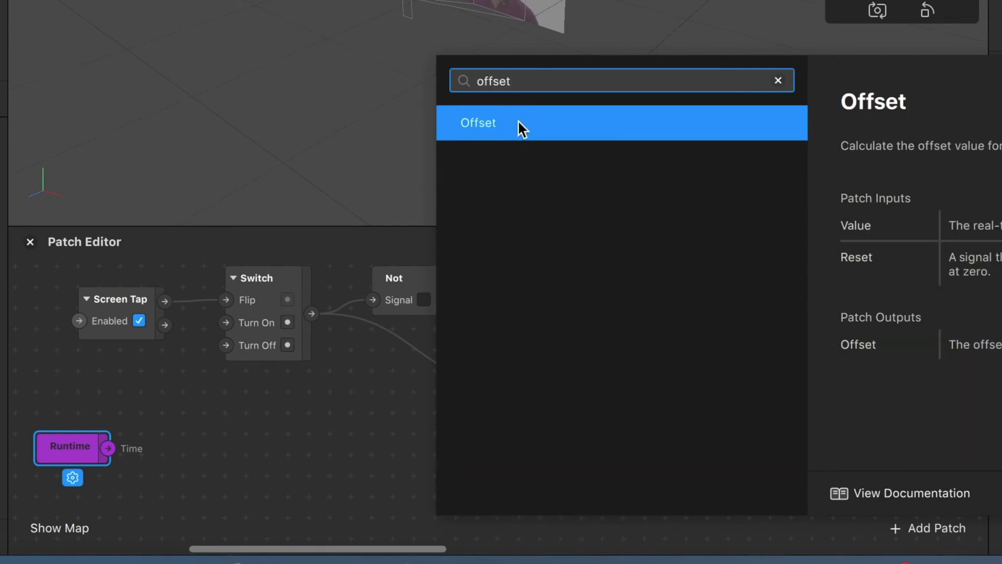
double_click(518, 123)
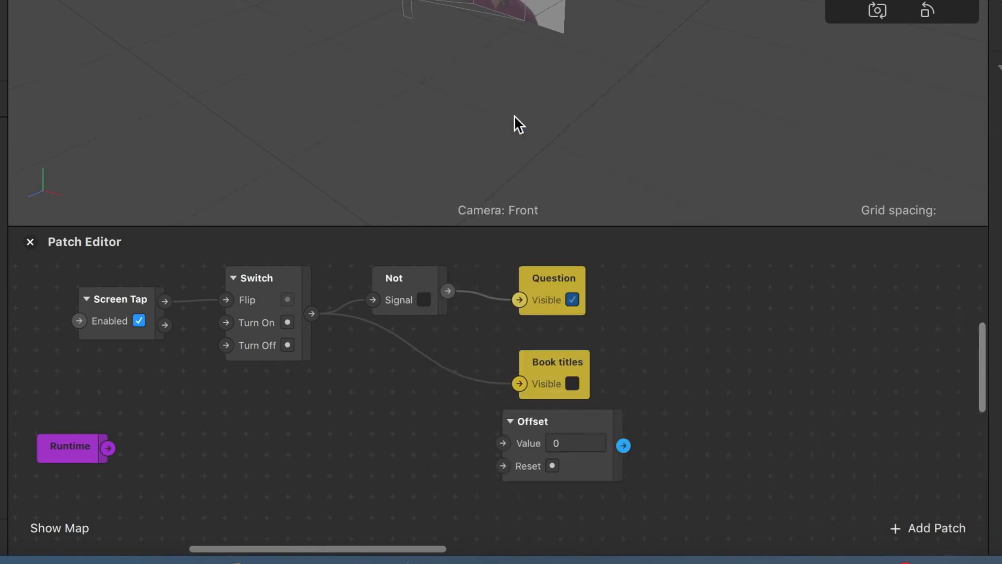
- Place the Offset patch beside Runtime, connecting Screen Tap's gesture output to its Reset and Runtime to its Value
left_click_drag(581, 421, 261, 444)
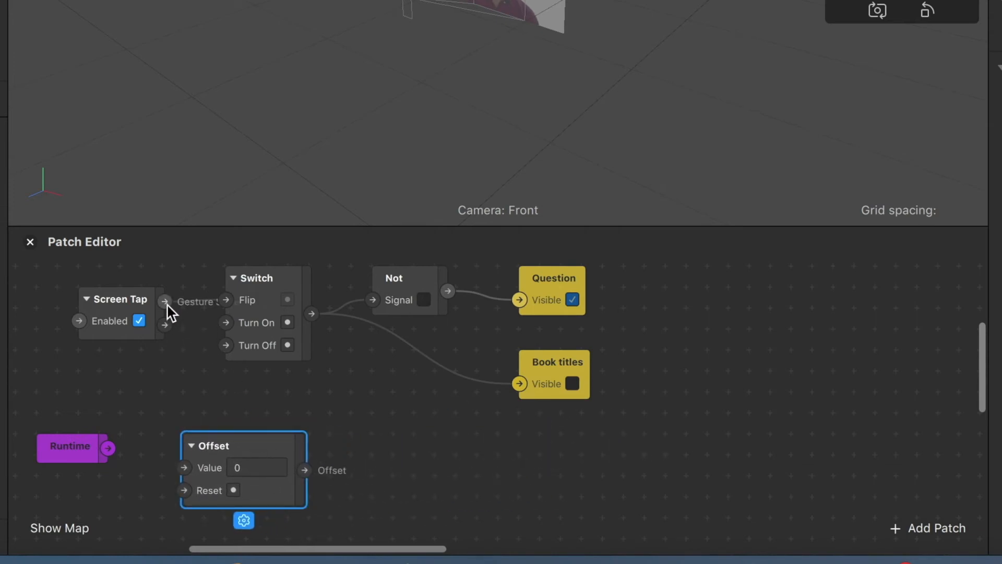
left_click_drag(168, 304, 175, 308)
left_click_drag(177, 376, 182, 492)
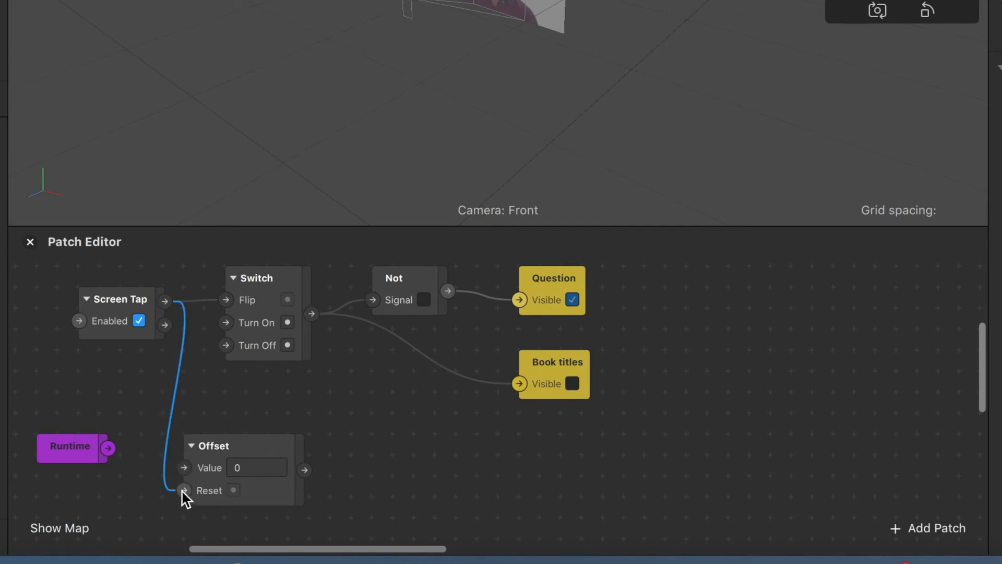
left_click_drag(110, 450, 183, 469)
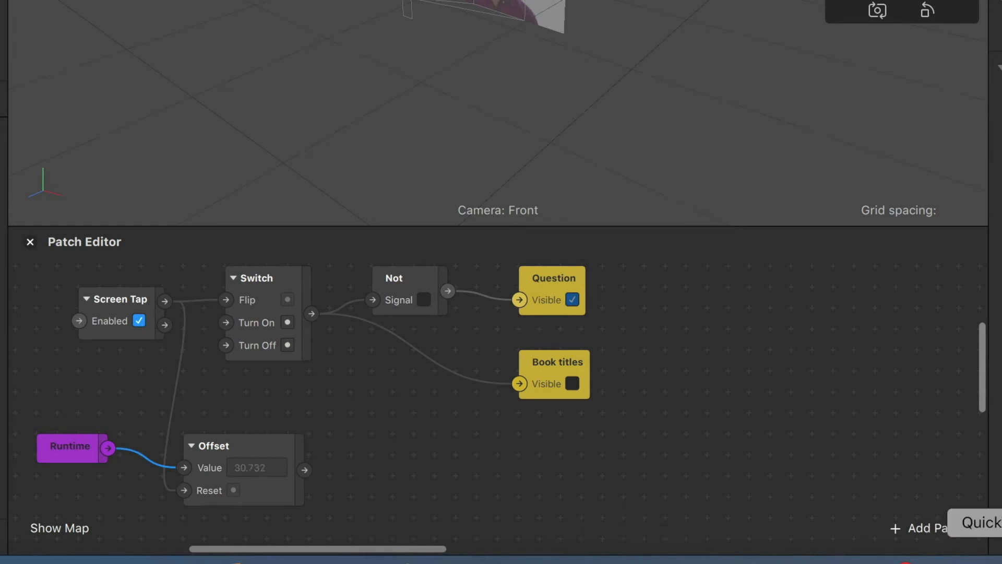
- Add a Less Than patch beside Offset and connect the Offset output to its First Input
left_click(936, 535)
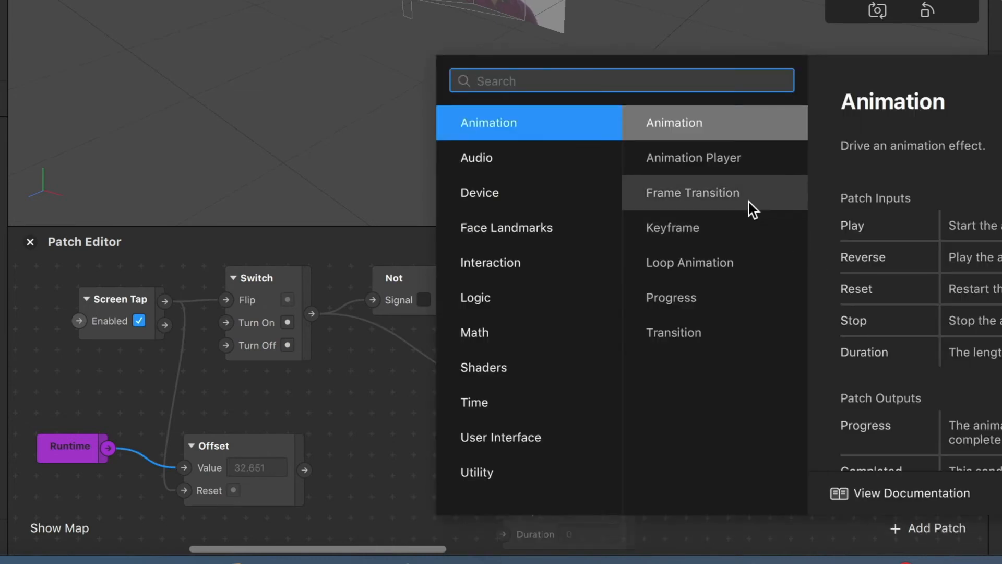
type("less than")
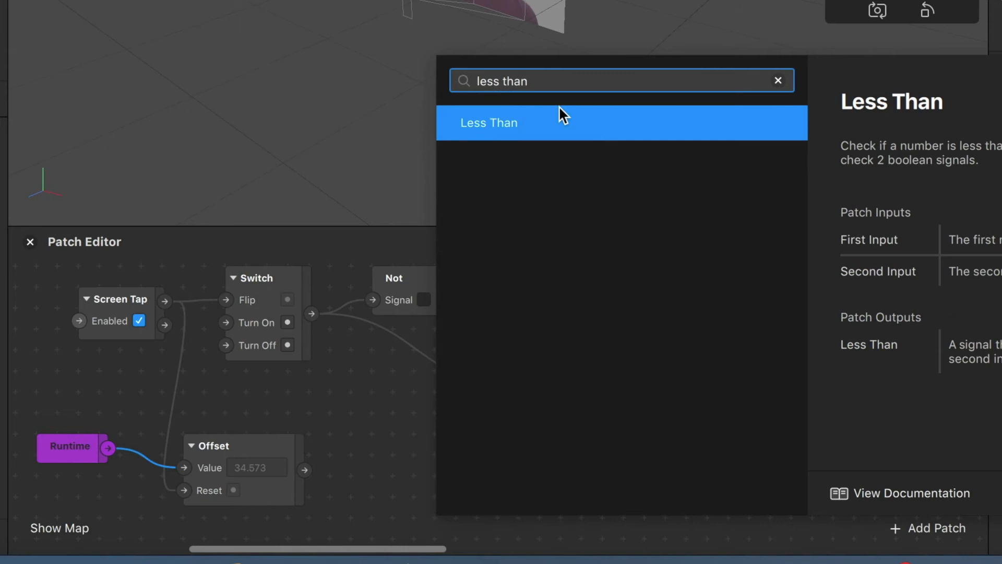
left_click(528, 125)
left_click_drag(615, 429, 465, 456)
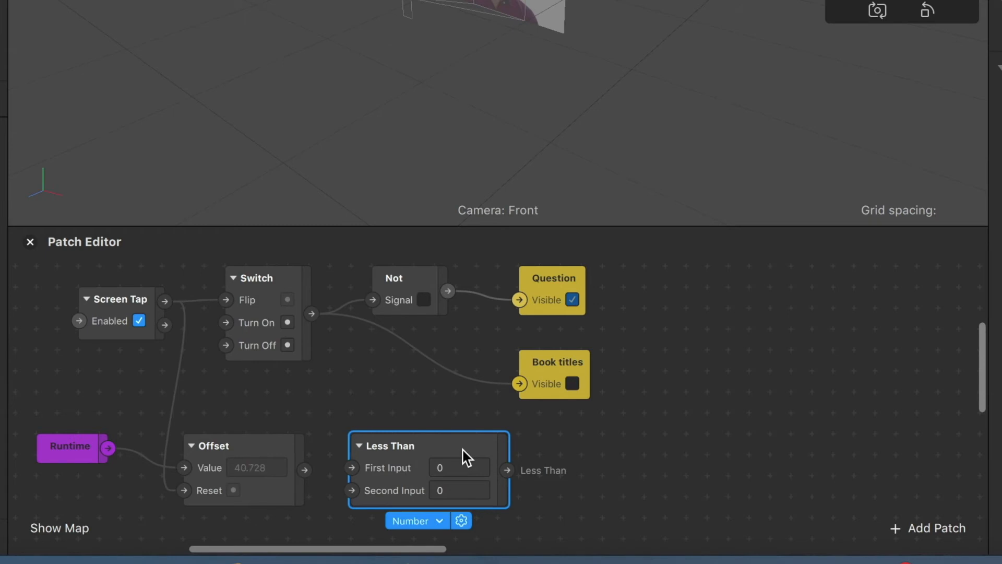
left_click_drag(305, 472, 354, 470)
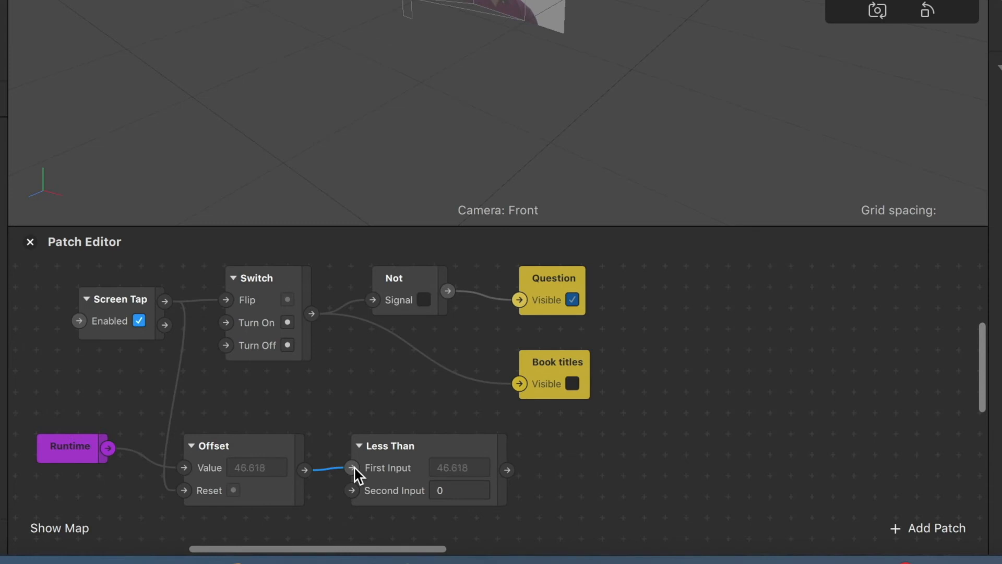
- Set the Less Than patch's Second Input to 6
left_click(469, 492)
type("6")
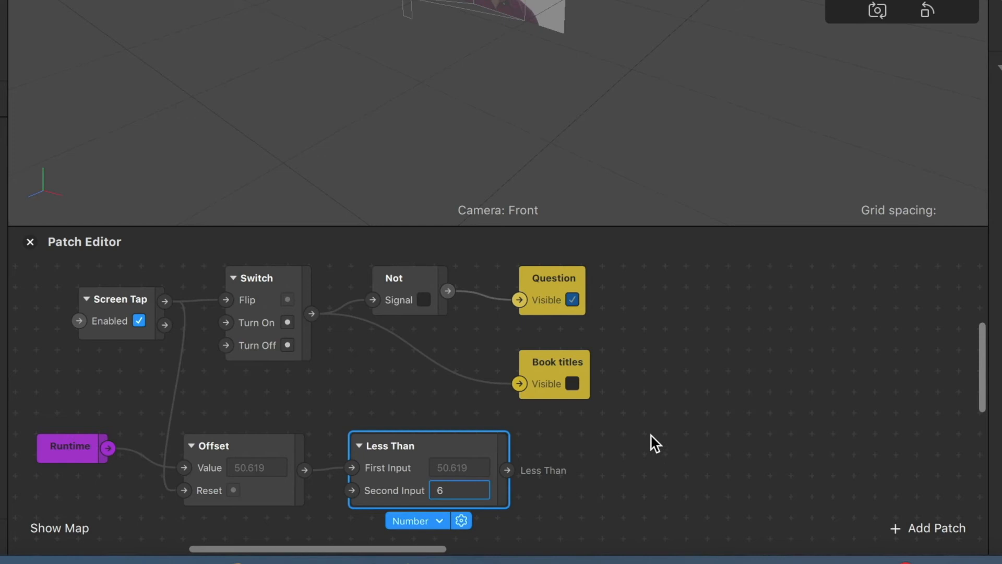
left_click(654, 447)
- Add a Loop Animation patch and place it to the right of the Less Than patch
scroll(666, 440, "right", 5)
scroll(667, 440, "down", 2)
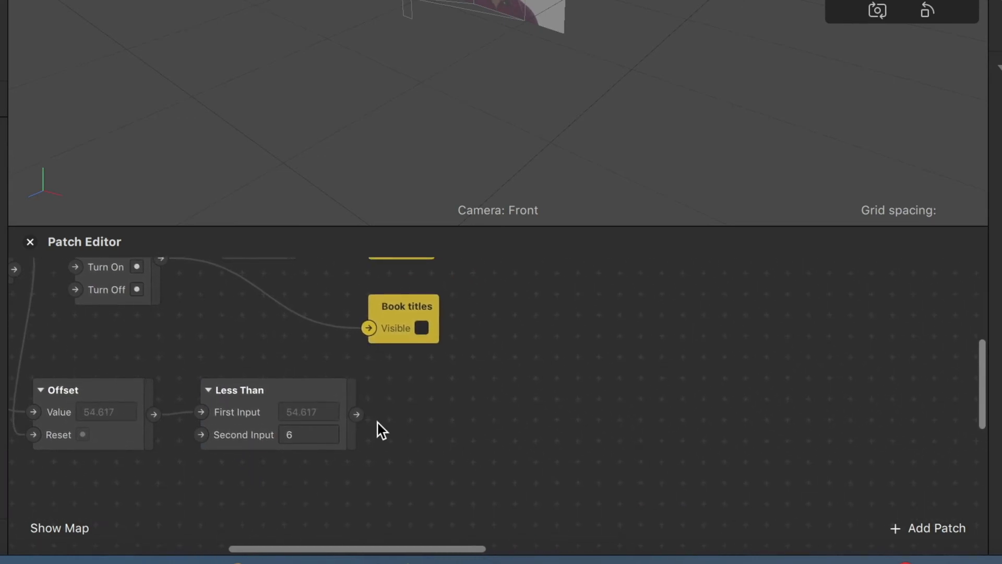
left_click(948, 529)
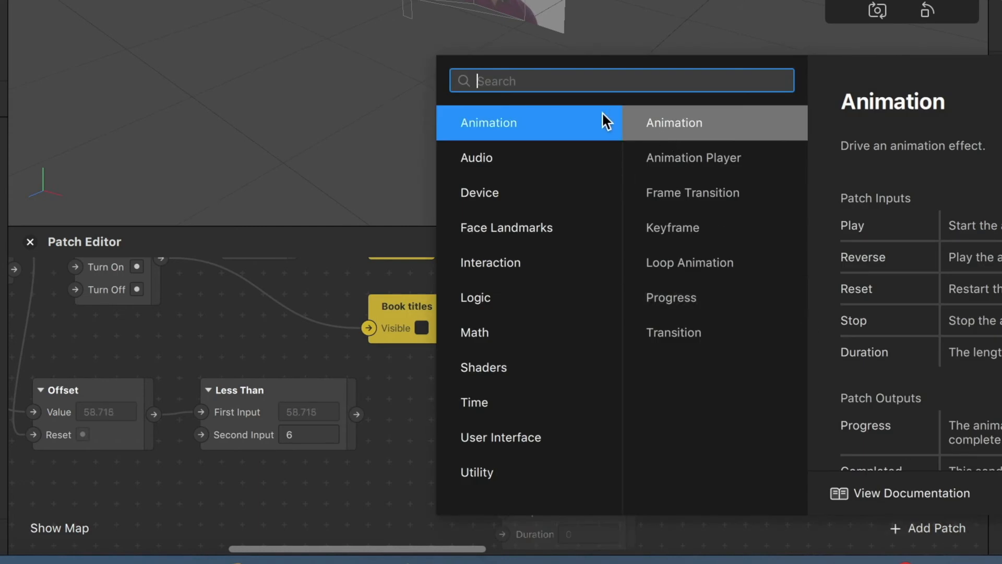
type("lo")
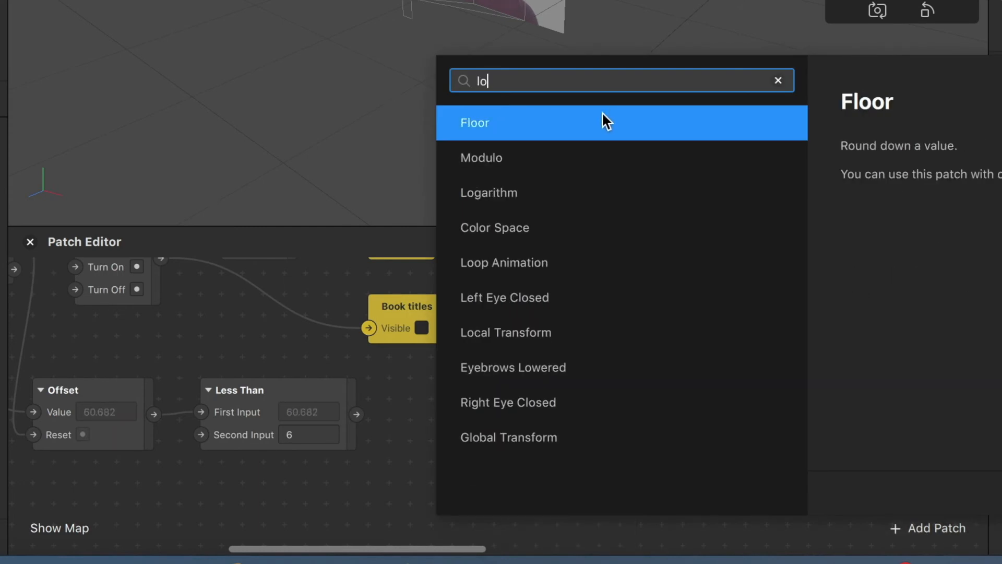
type("op")
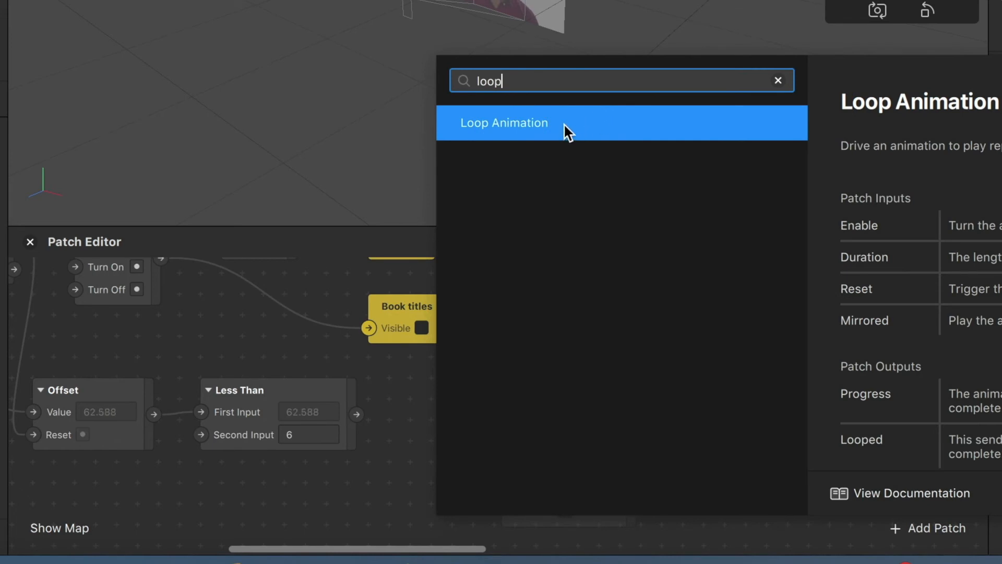
key("Return")
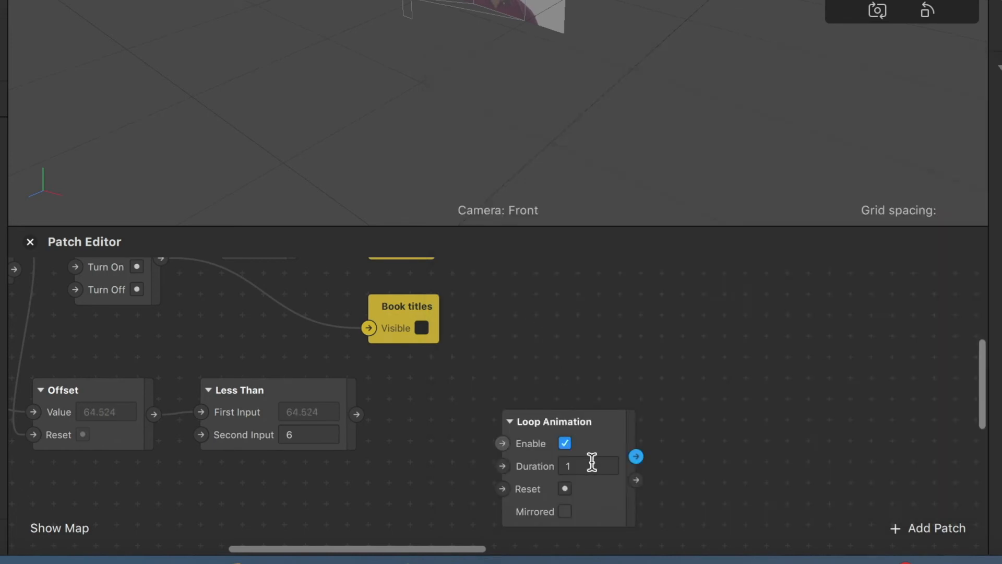
left_click_drag(606, 433, 543, 392)
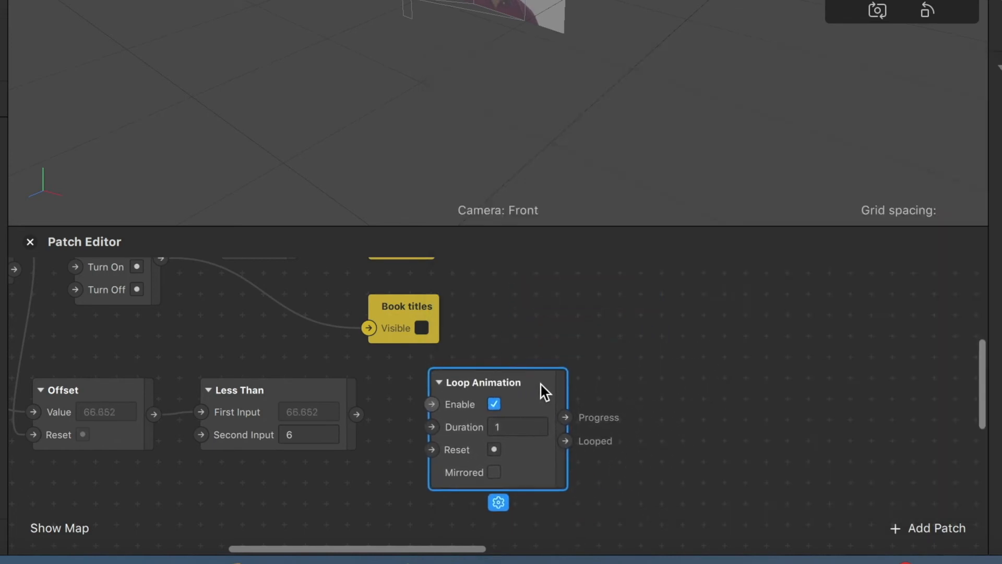
- Move the Less Than patch slightly lower between the Offset and Loop Animation patches
scroll(544, 351, "left", 3)
scroll(543, 351, "down", 2)
scroll(545, 315, "left", 2)
left_click(493, 360)
left_click_drag(509, 373, 510, 374)
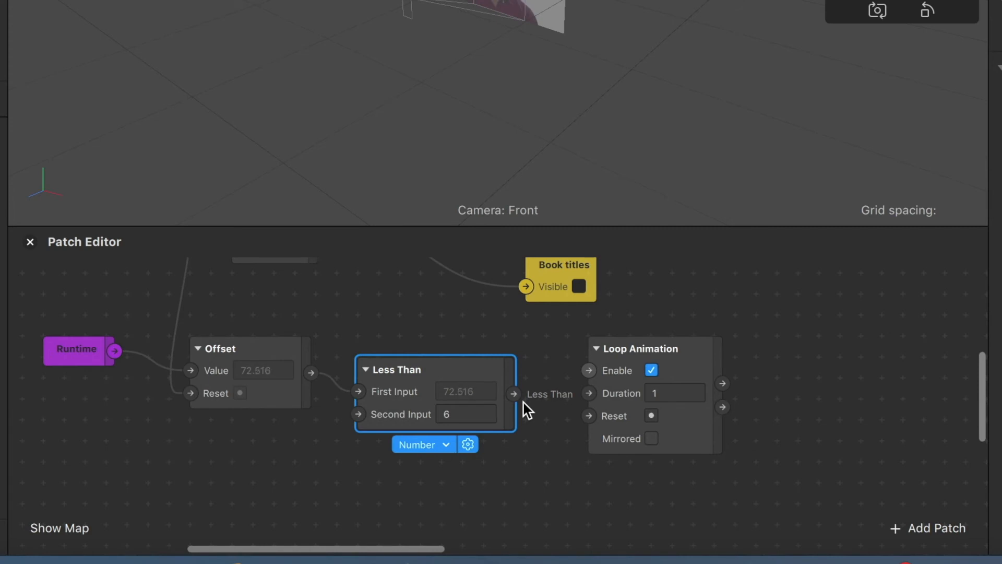
- Set the Loop Animation duration to 0.05 and connect the Less Than output to its Enable input
left_click(665, 392)
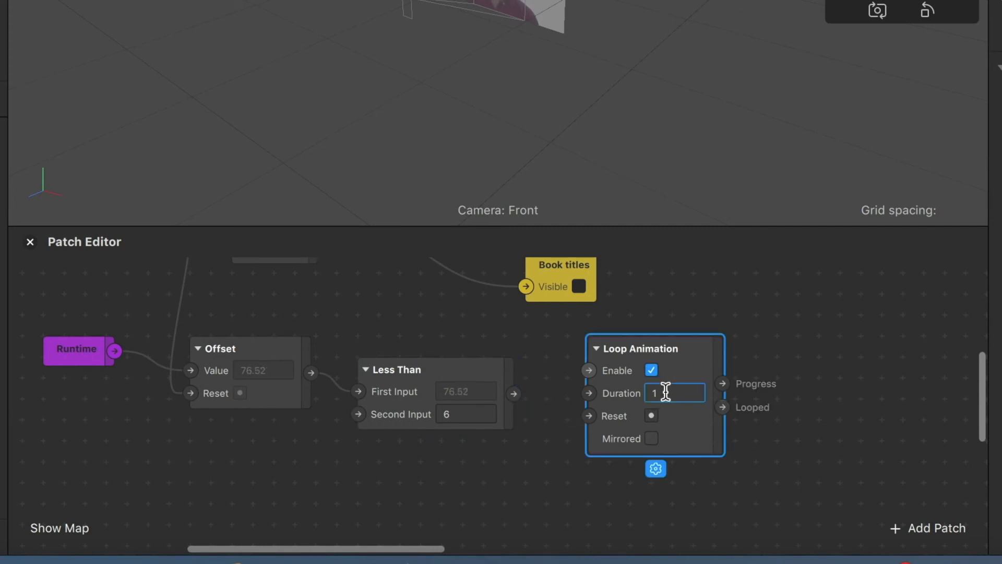
type("0.05")
left_click(527, 474)
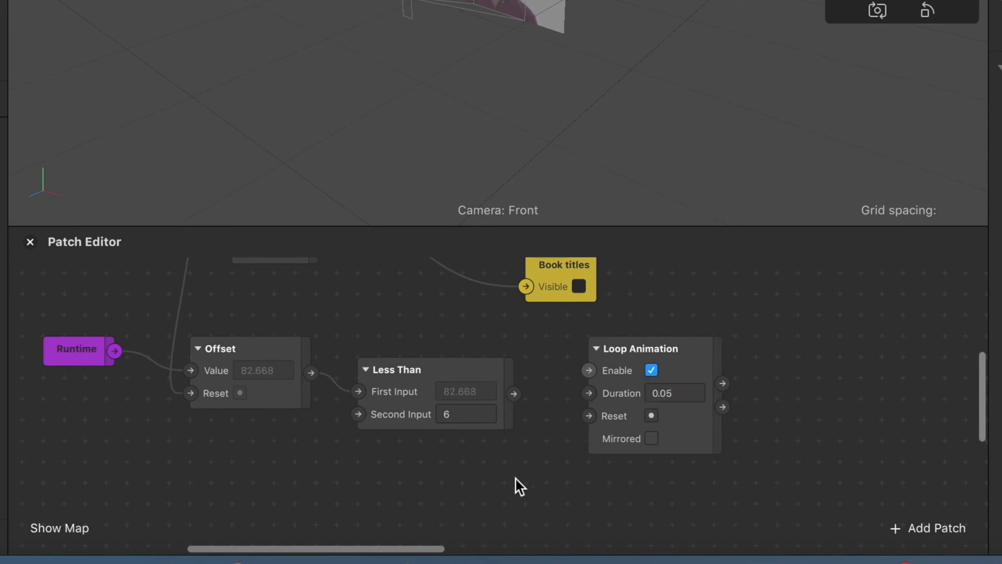
left_click(501, 397)
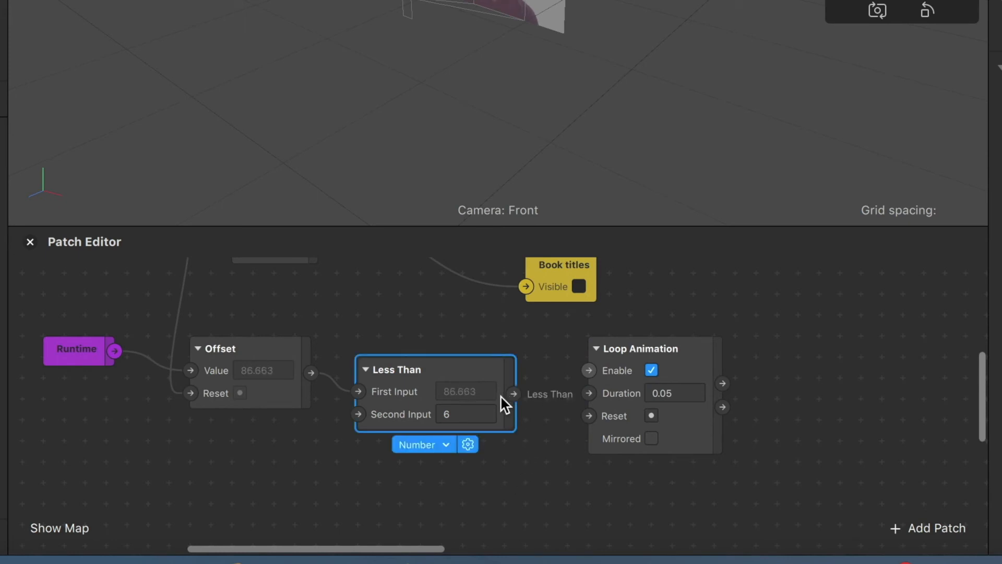
left_click_drag(503, 397, 589, 370)
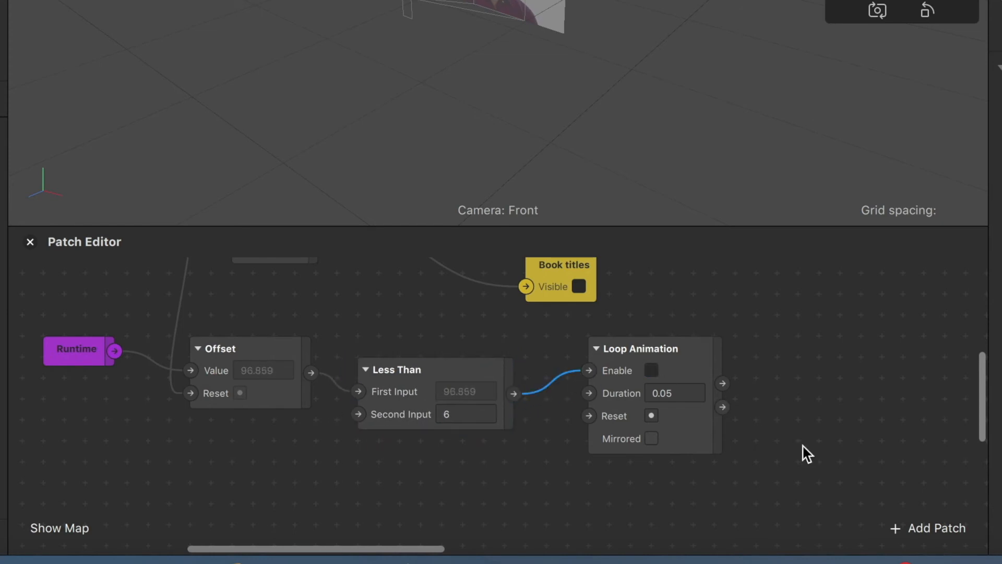
- Add a Random patch and place it to the right of the Loop Animation patch
scroll(806, 453, "right", 5)
left_click(934, 529)
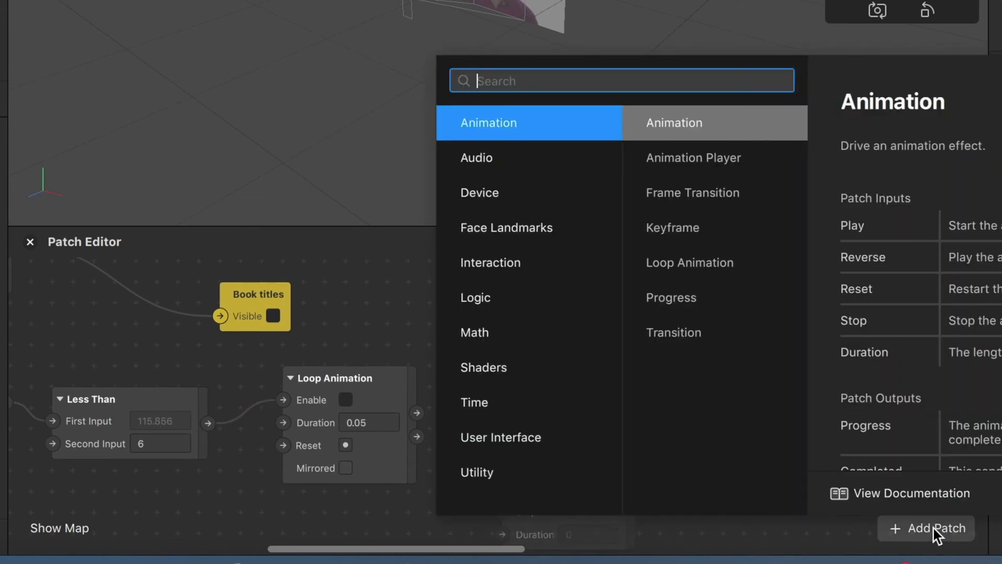
type("random")
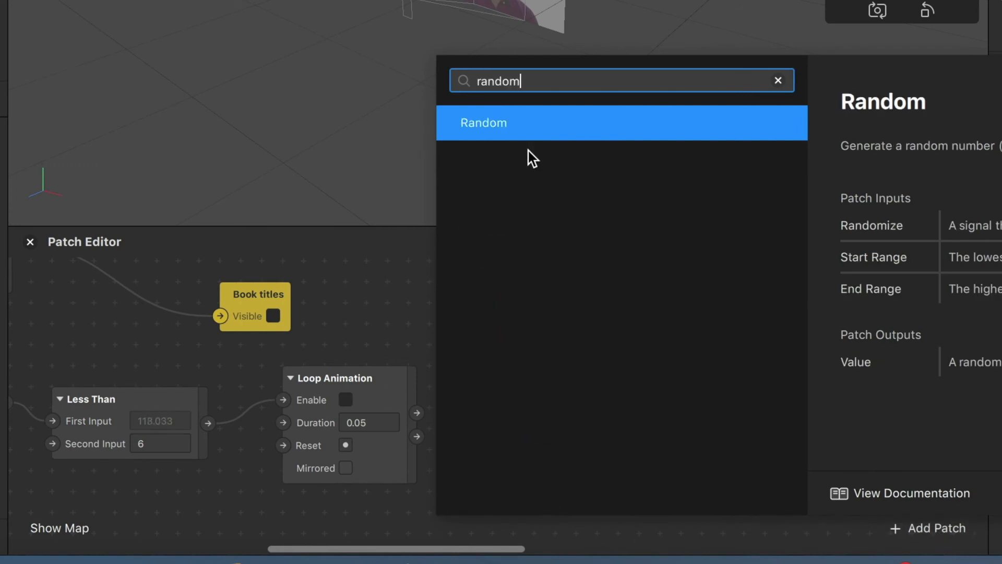
left_click(514, 128)
left_click_drag(606, 446, 583, 376)
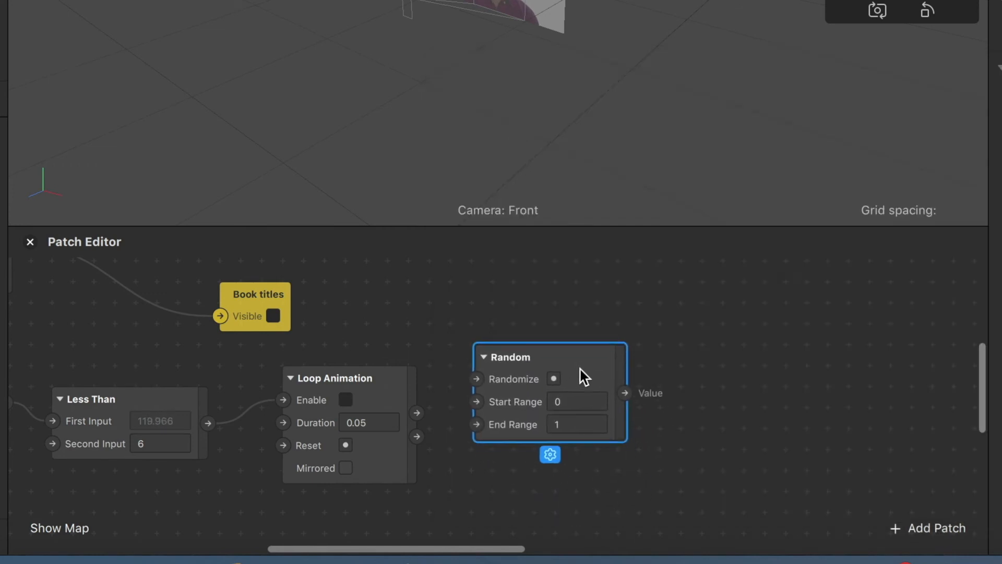
- Connect Loop Animation's Looped output to Random's Randomize input and set Random's End Range to 10
left_click_drag(416, 435, 472, 381)
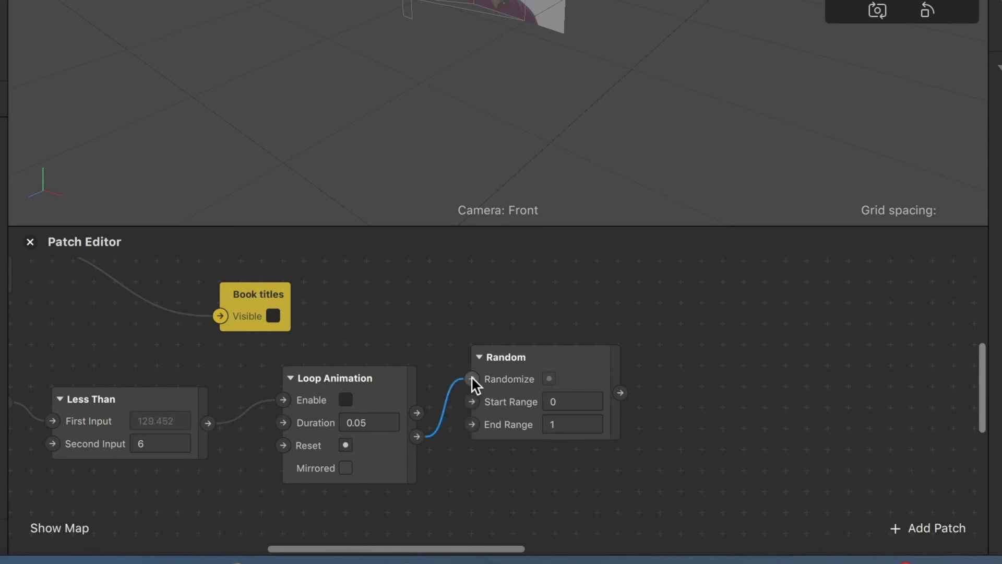
left_click(576, 423)
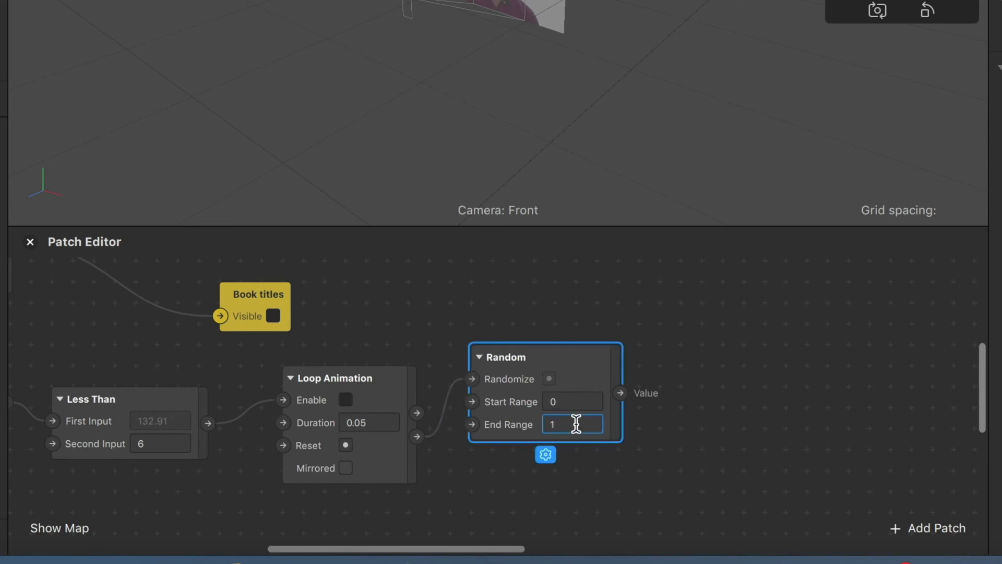
left_click(702, 456)
- Add a Round patch to the right of Random and connect Random's Value output to it
scroll(597, 402, "right", 10)
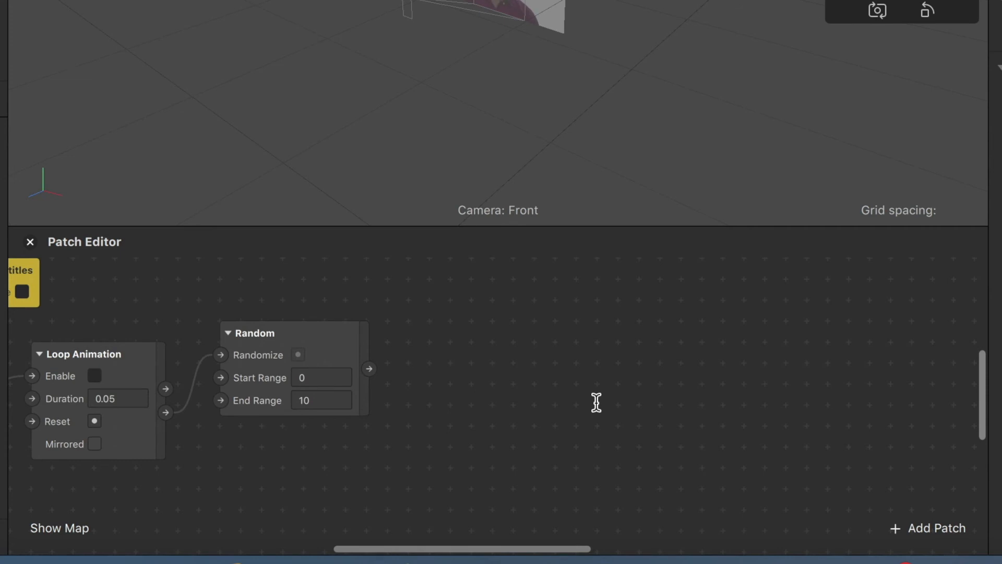
left_click(929, 526)
type("round")
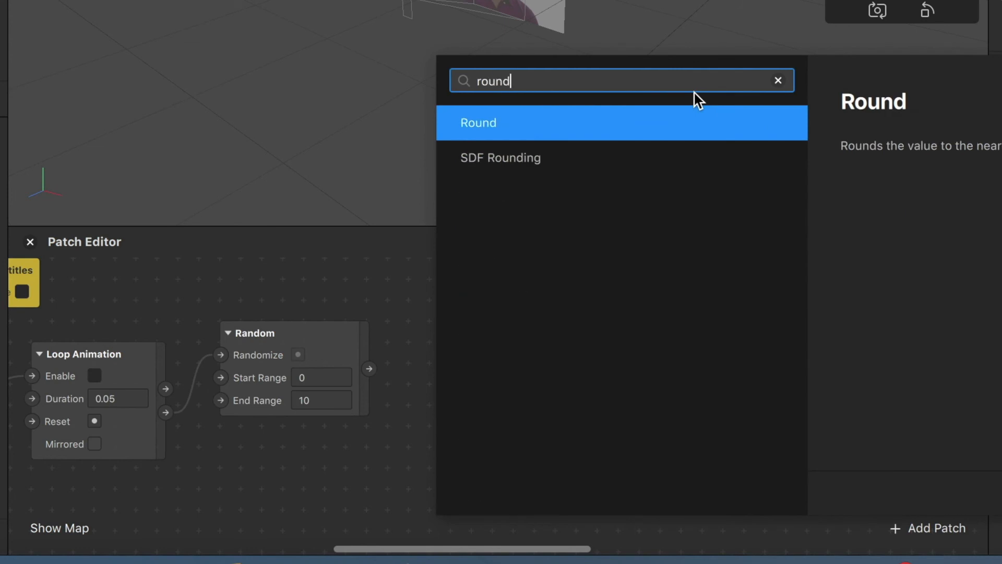
left_click(524, 117)
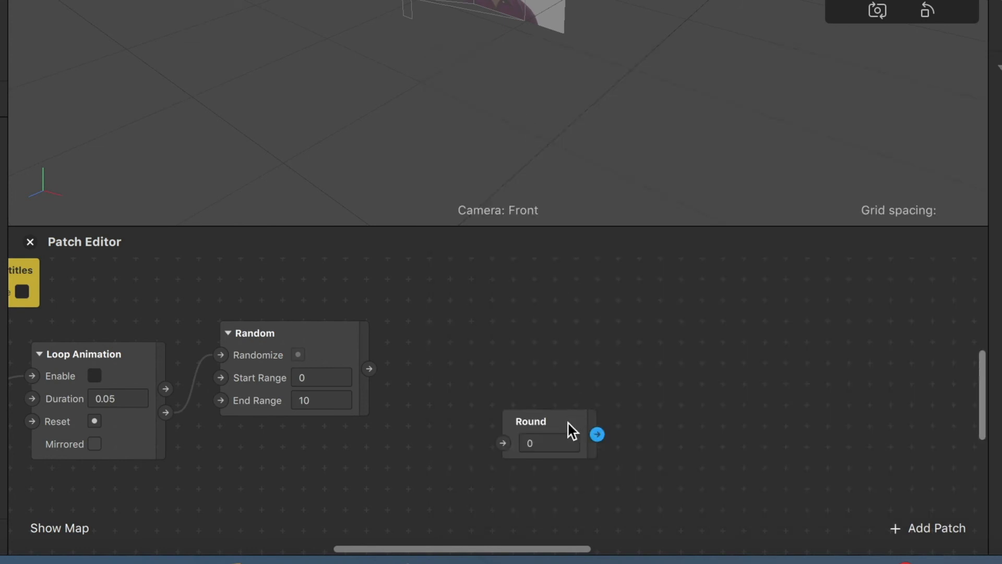
left_click_drag(570, 427, 495, 327)
left_click_drag(369, 368, 431, 356)
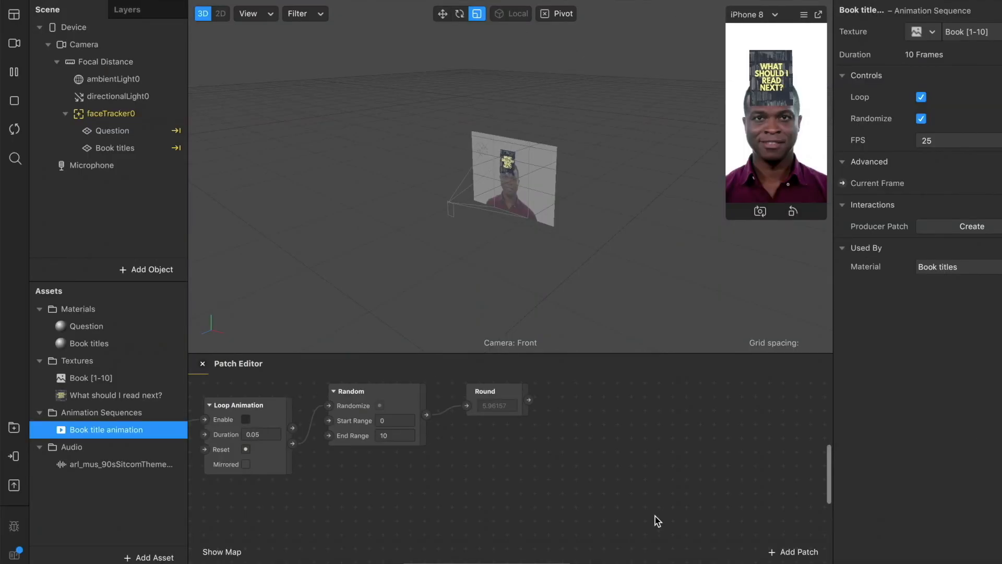
- Create a patch for the Book title animation's Current Frame, place it beside Round and connect the Round output to it
scroll(503, 443, "up", 2)
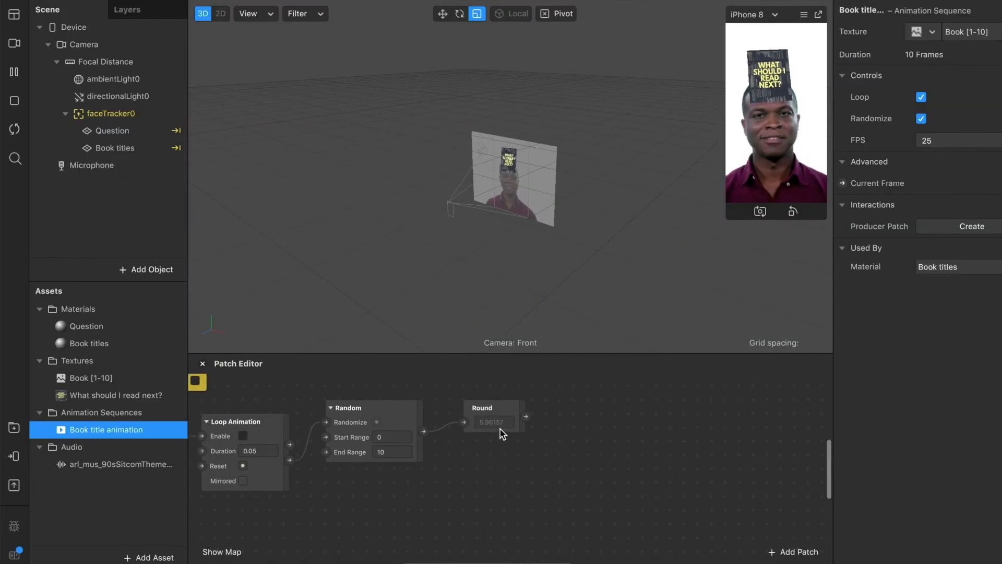
left_click(139, 413)
left_click(138, 429)
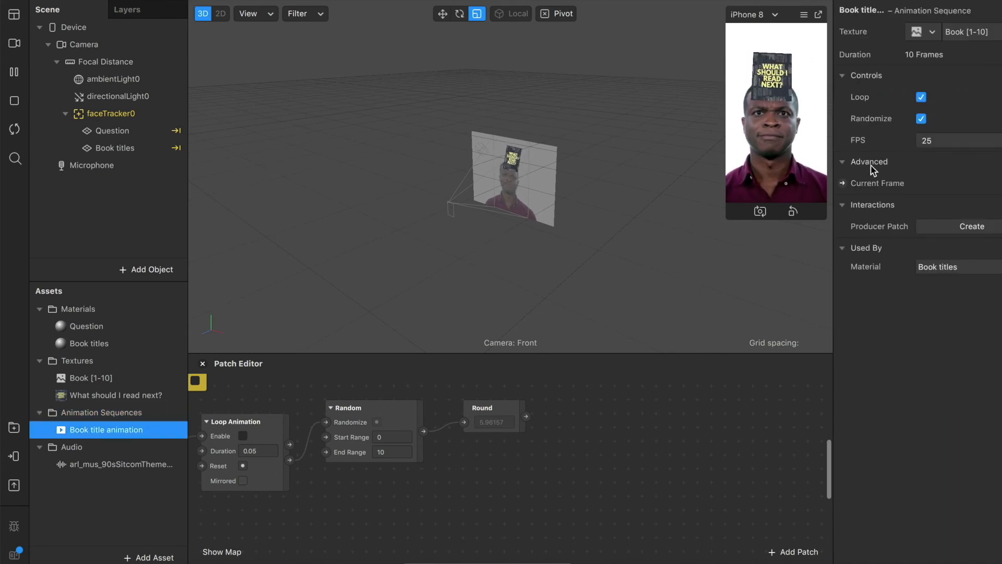
left_click(842, 183)
left_click_drag(556, 485, 589, 410)
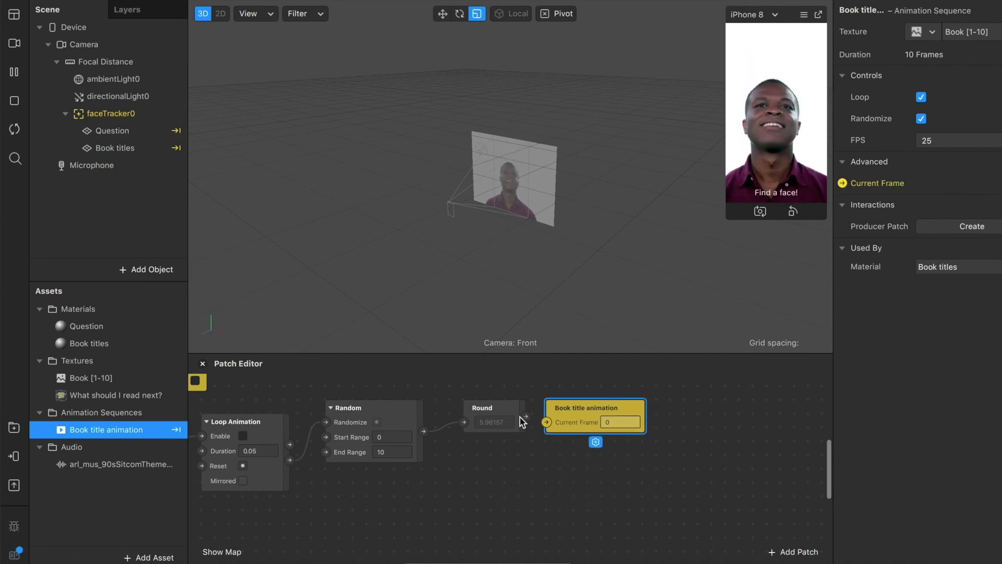
left_click_drag(576, 413, 587, 414)
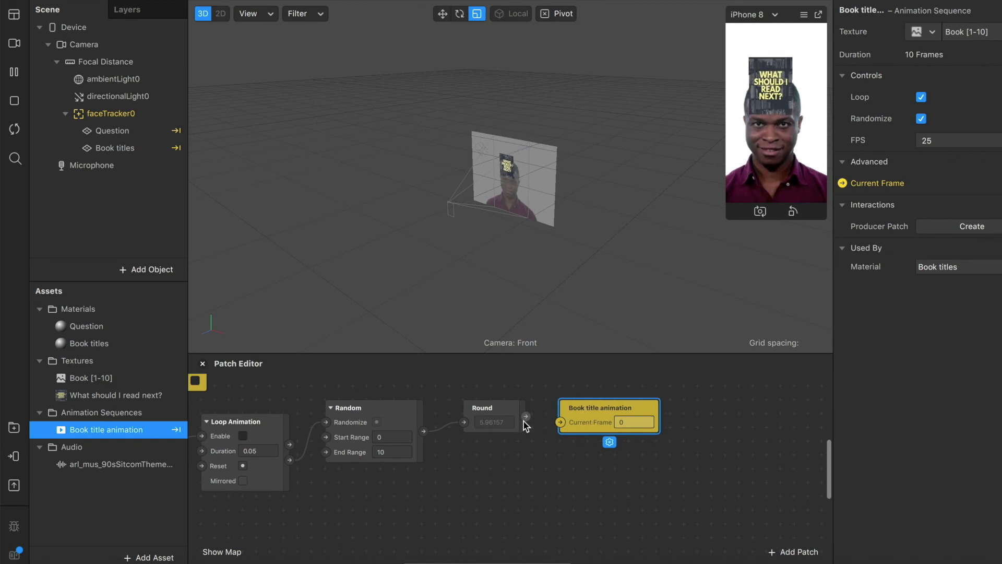
left_click_drag(526, 416, 560, 424)
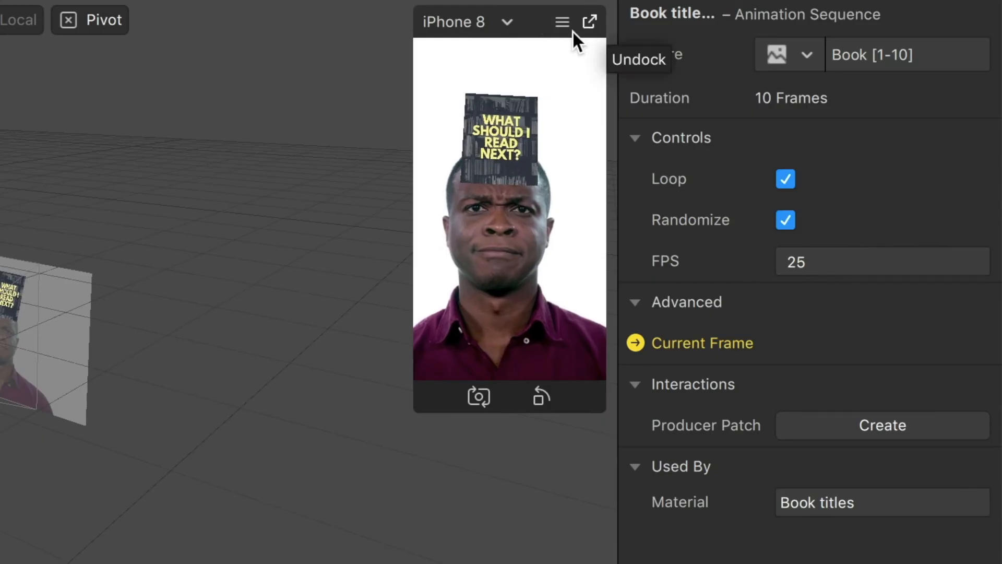
- Choose Simulate Touch for the device preview
left_click(805, 16)
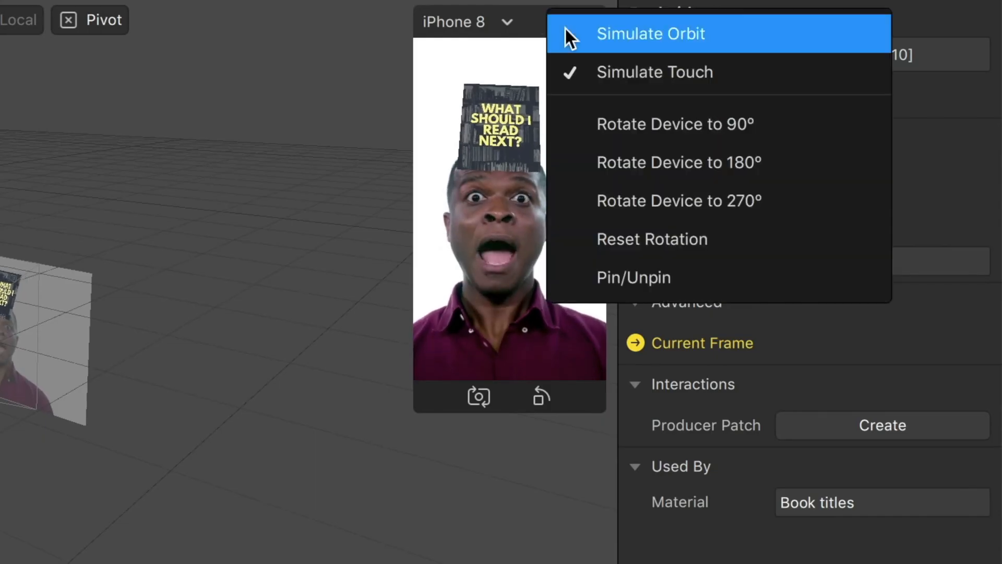
left_click(609, 74)
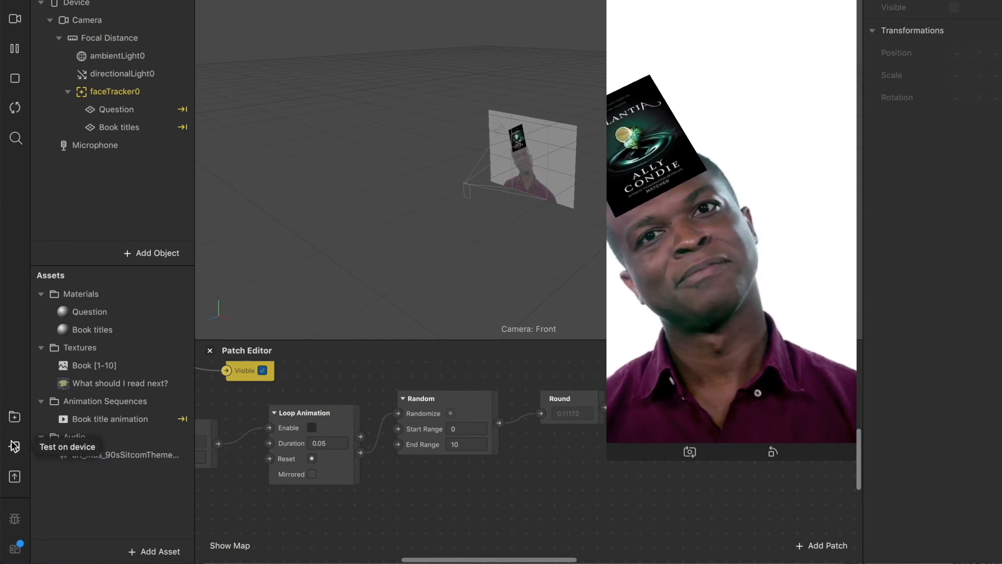
- Send the effect to Instagram for testing on a device
left_click(15, 448)
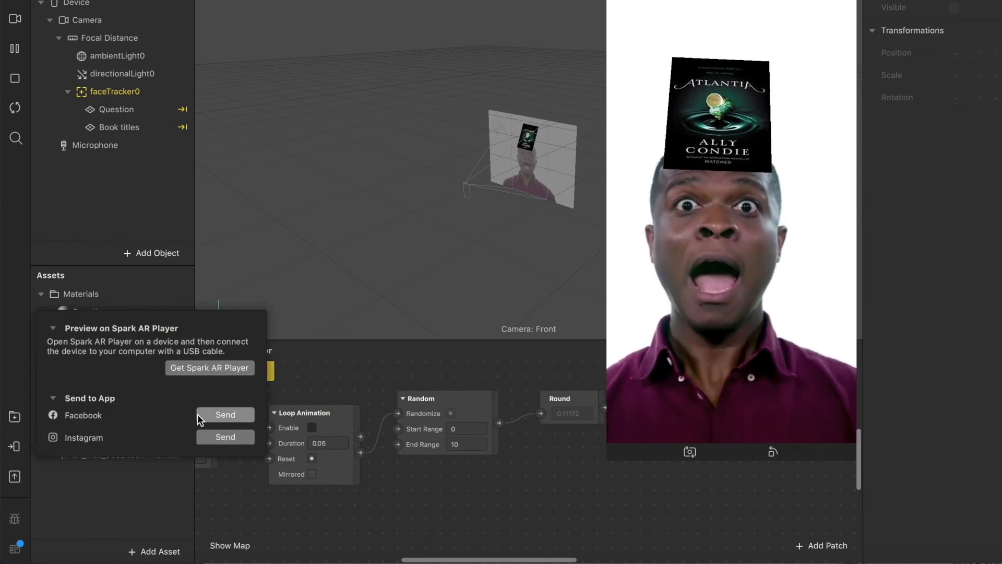
left_click(204, 437)
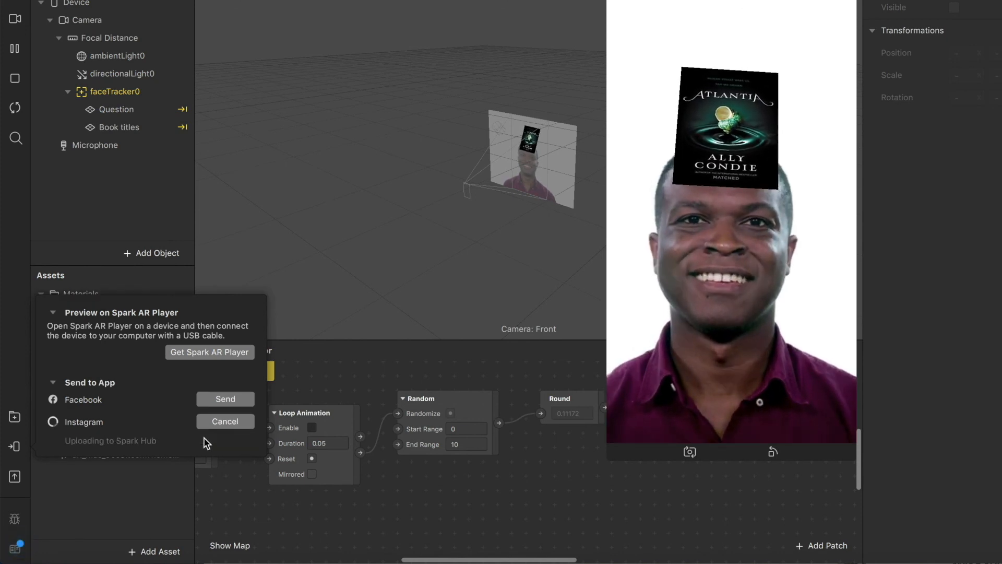